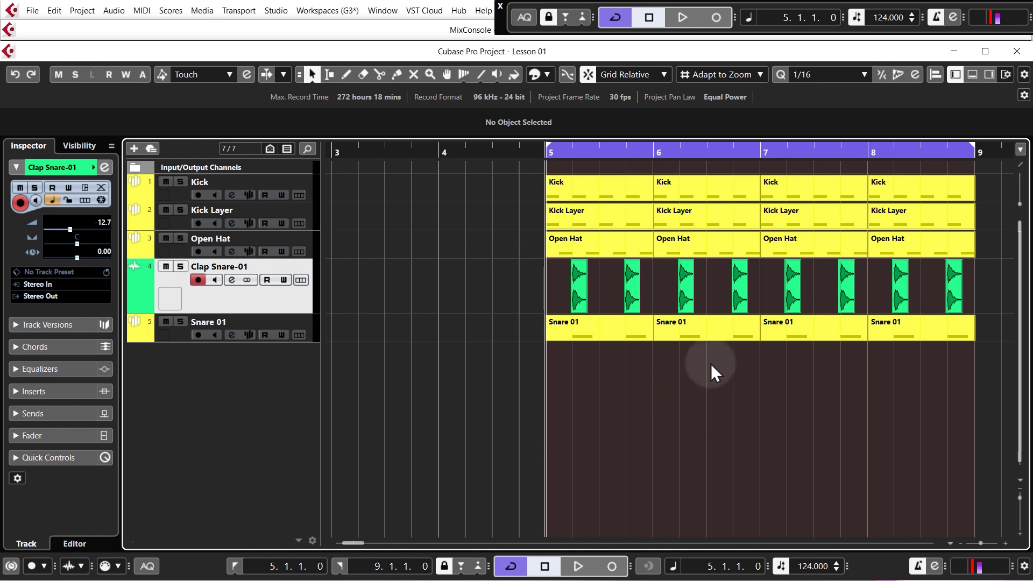
- Add an instrument track using Retrologue and place it below the Snare 01 track
{"action": "right_click", "coordinate": [231, 383]}
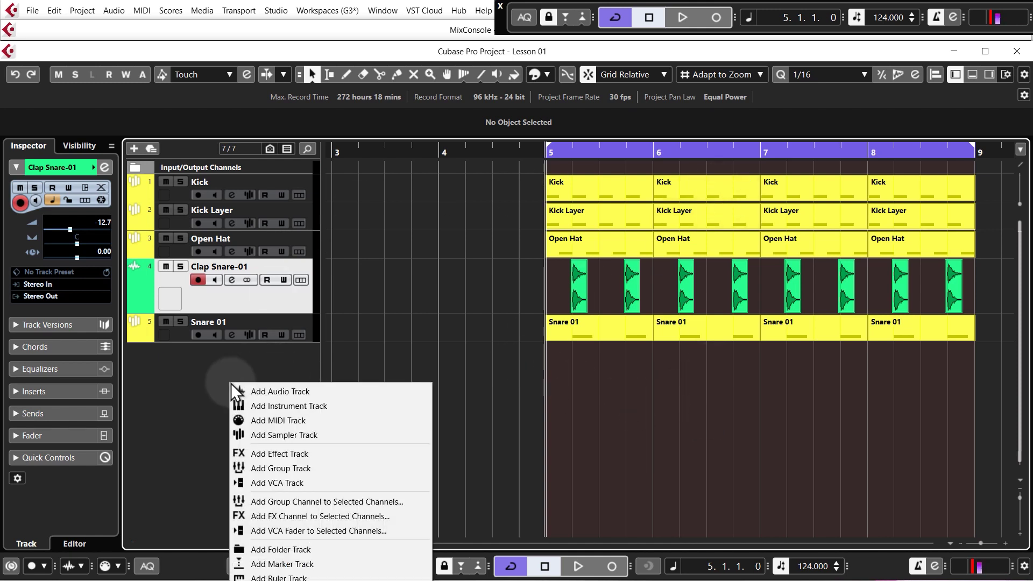
{"action": "right_click", "coordinate": [221, 356]}
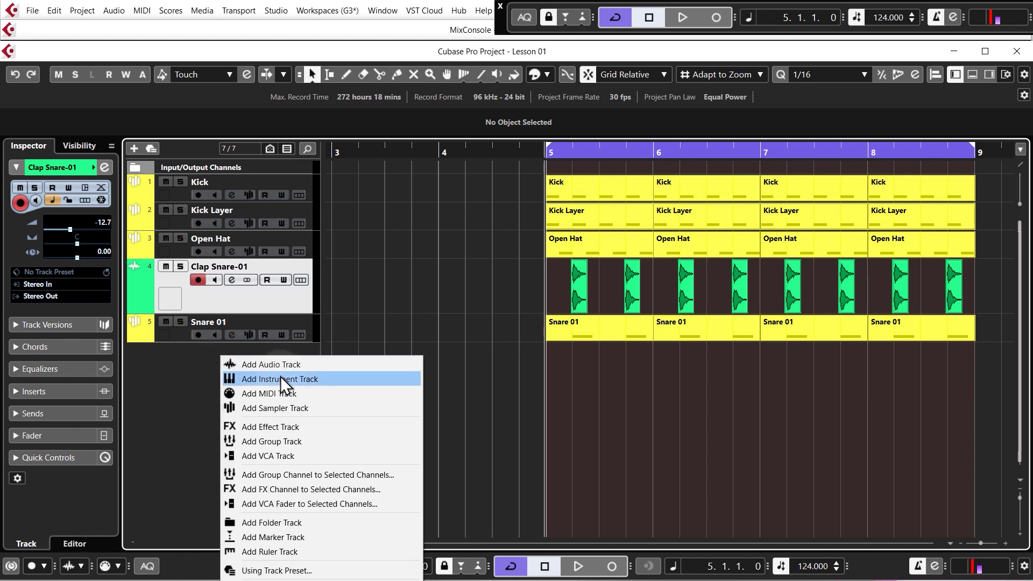
{"action": "right_click", "coordinate": [198, 362]}
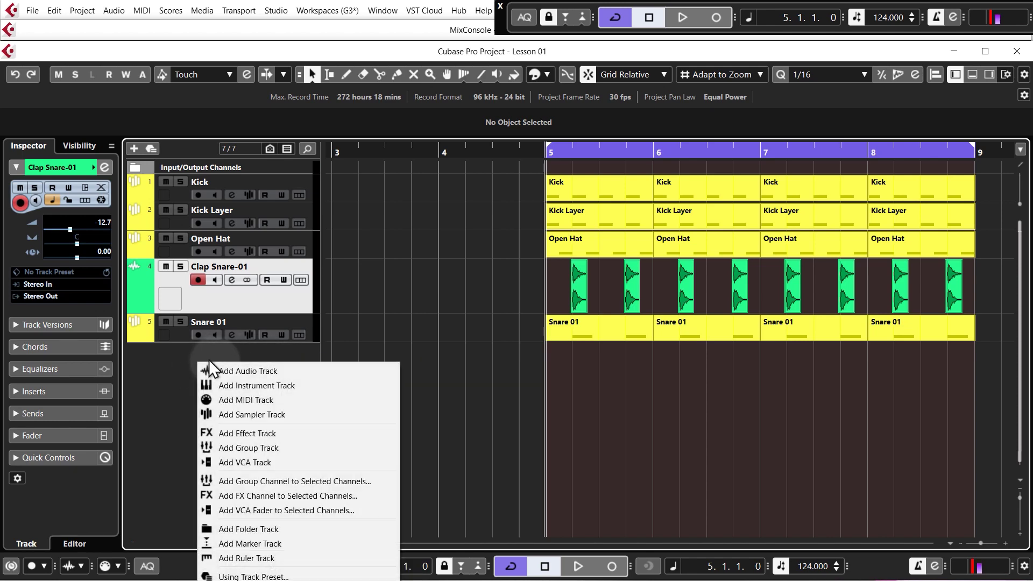
{"action": "left_click", "coordinate": [246, 386]}
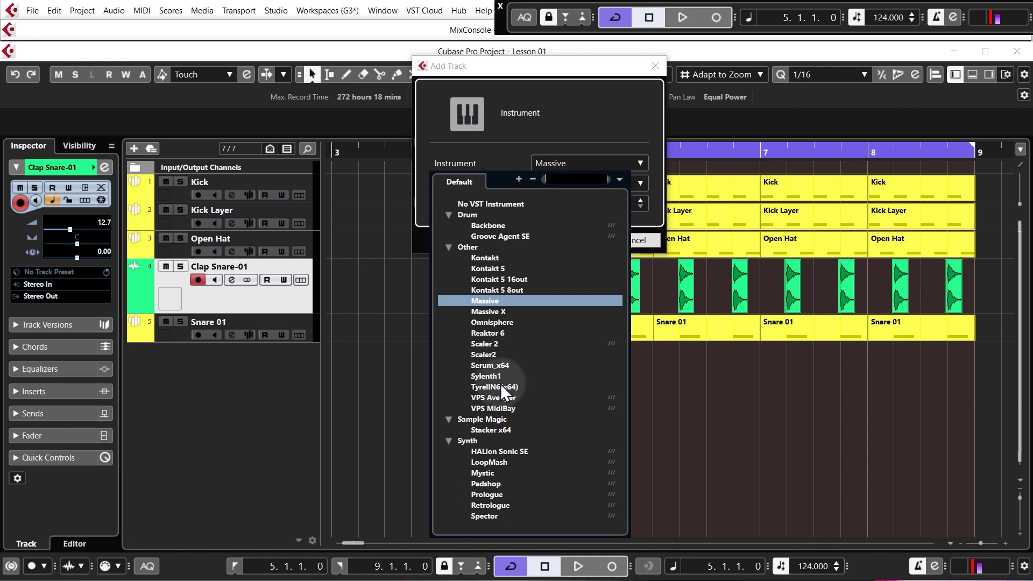
{"action": "left_click", "coordinate": [501, 505]}
{"action": "left_click", "coordinate": [571, 240]}
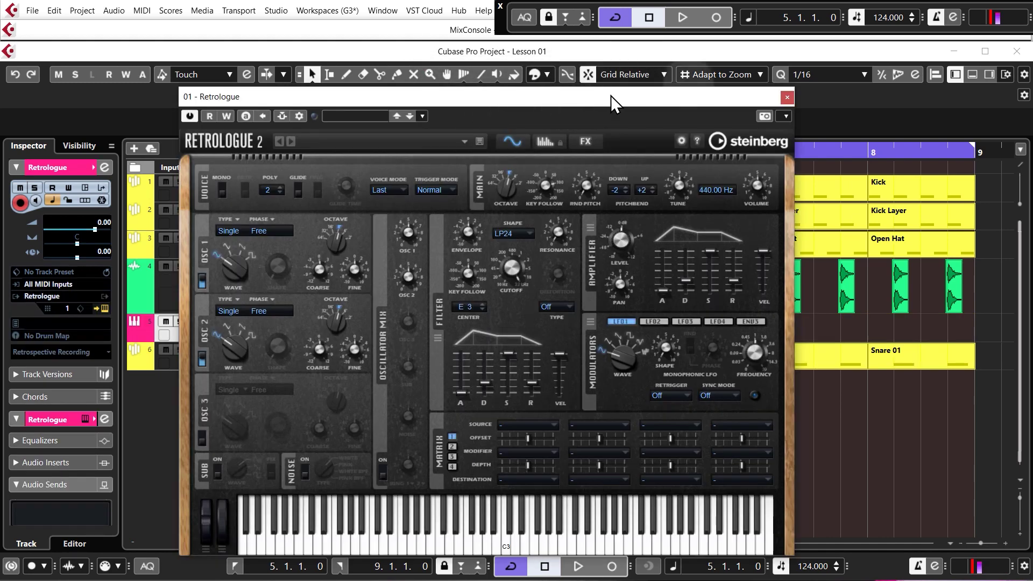
{"action": "left_click", "coordinate": [787, 97]}
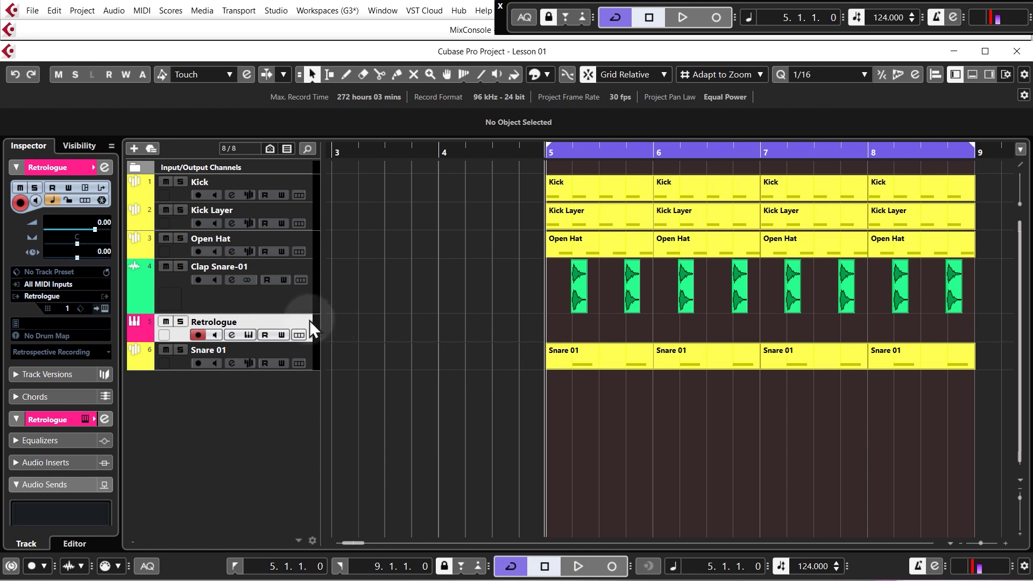
{"action": "left_click_drag", "start_coordinate": [310, 319], "coordinate": [307, 366]}
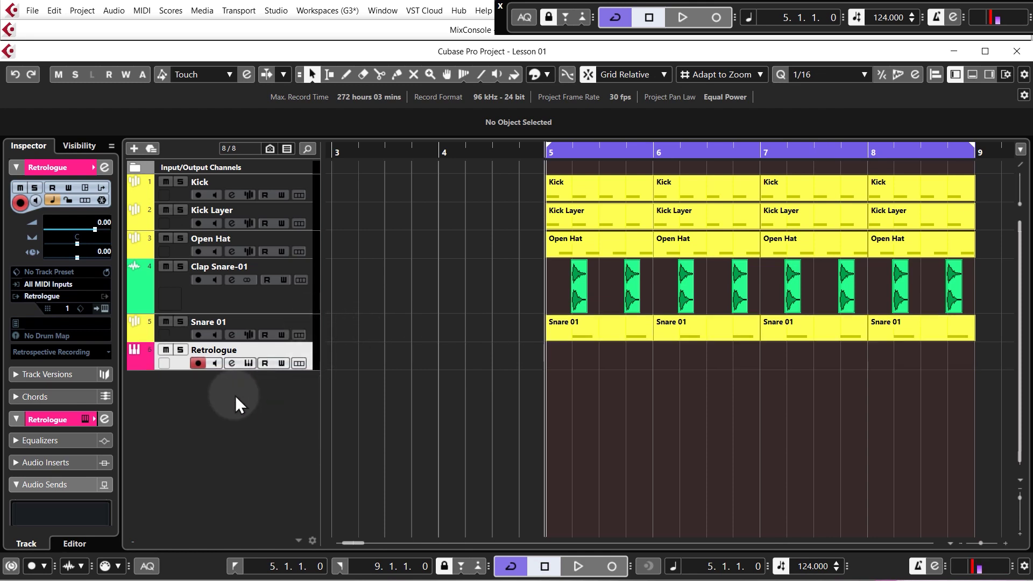
- Show the Chord Pads in the lower zone and play the C pad
{"action": "left_click", "coordinate": [973, 74]}
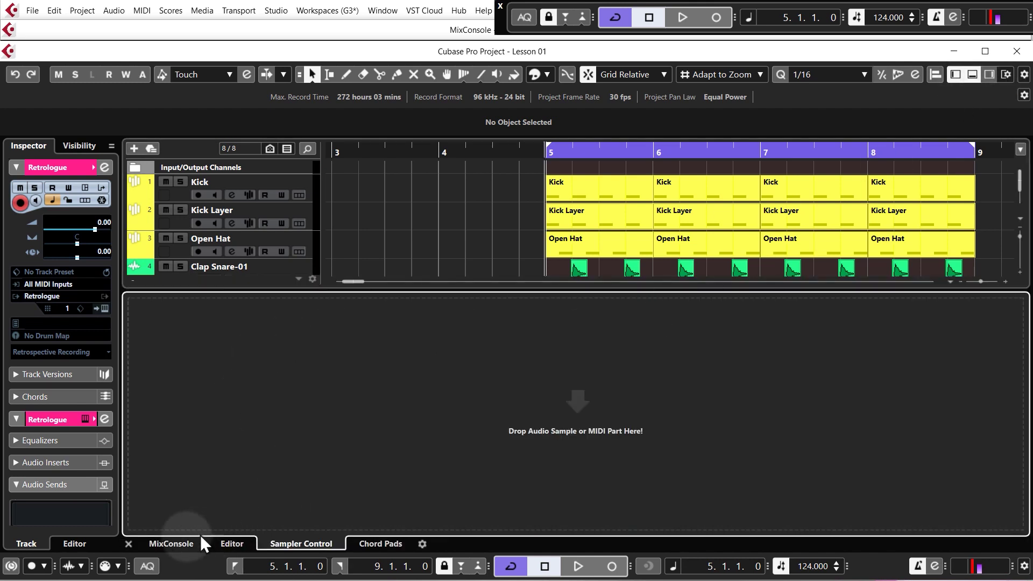
{"action": "left_click", "coordinate": [395, 541]}
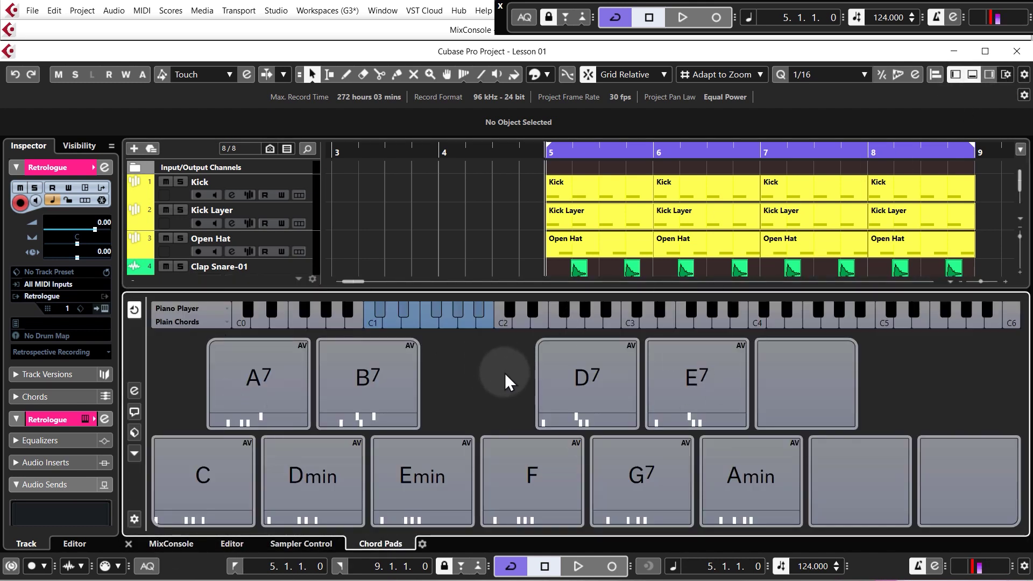
{"action": "left_click", "coordinate": [207, 480]}
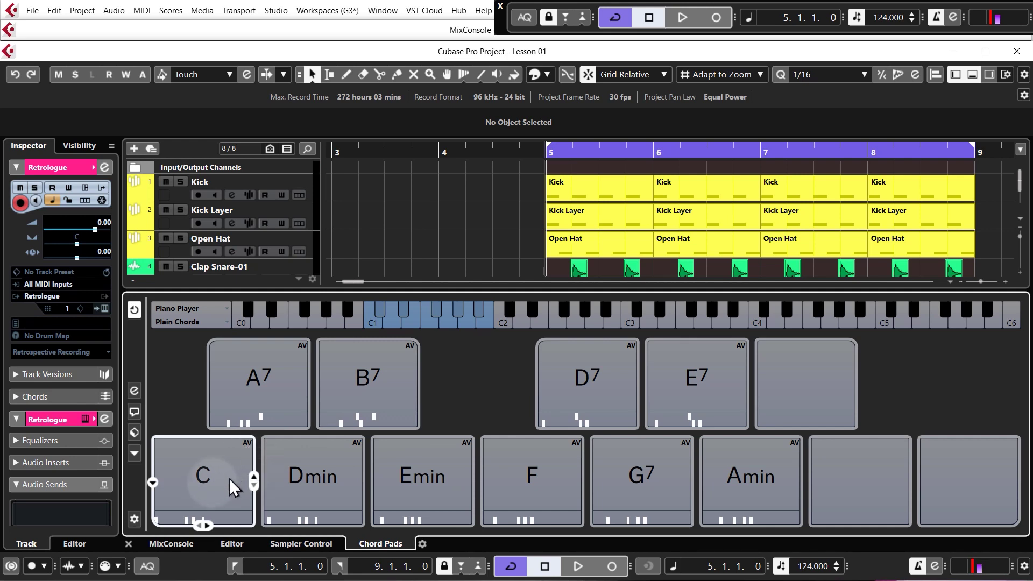
{"action": "left_click", "coordinate": [204, 478]}
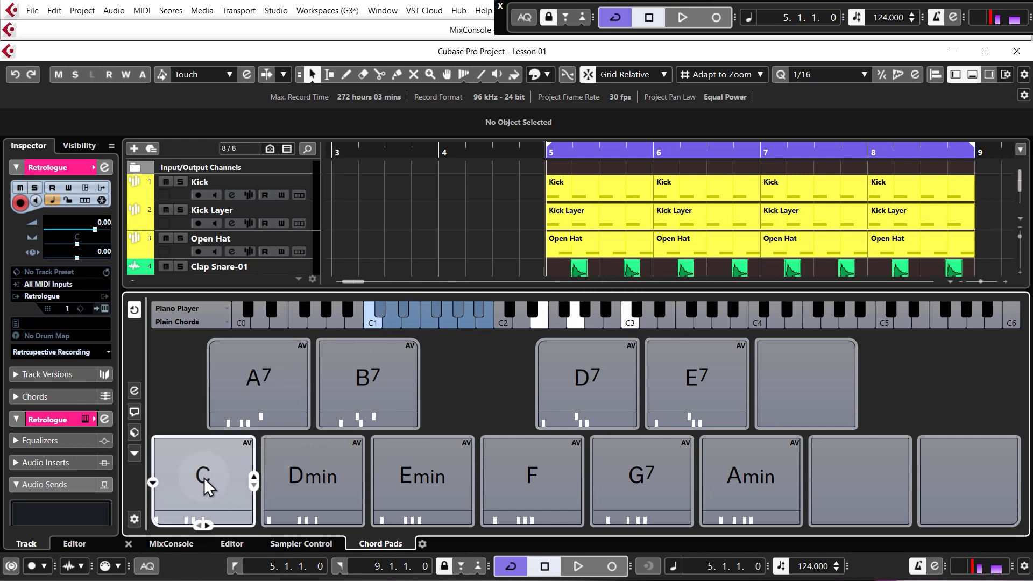
- Open the Retrologue track's synth, change the waveforms of OSC 1 and OSC 2 with their Wave knobs, and close it
{"action": "left_click", "coordinate": [376, 205]}
{"action": "scroll", "coordinate": [433, 239], "scroll_direction": "down", "scroll_amount": 3}
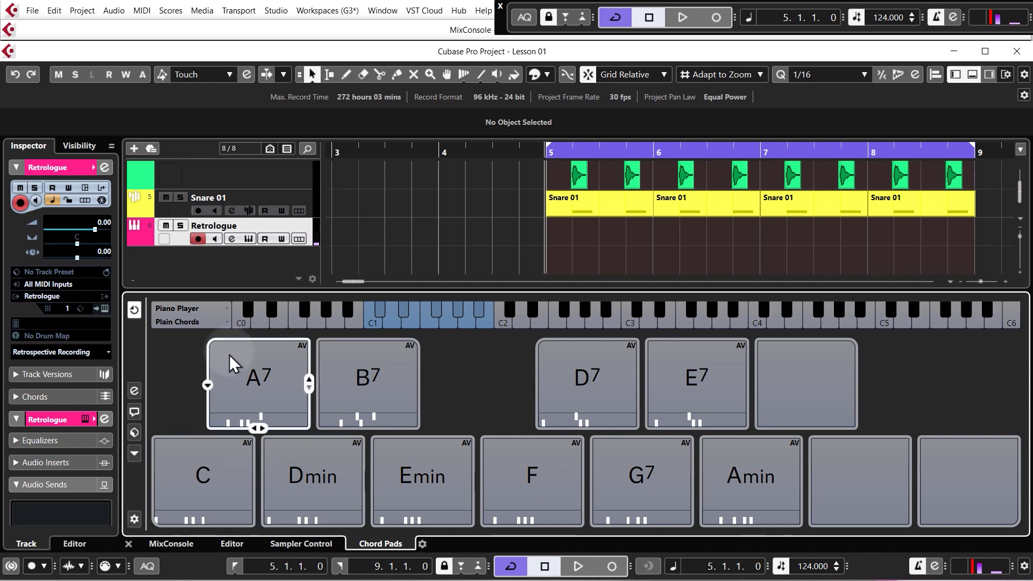
{"action": "left_click", "coordinate": [250, 238]}
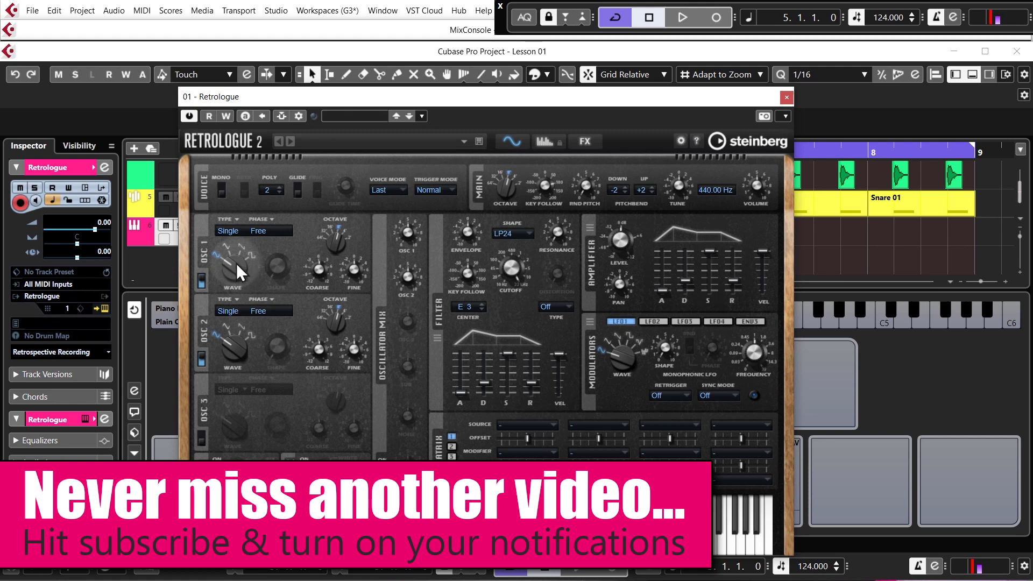
{"action": "left_click_drag", "start_coordinate": [234, 226], "coordinate": [235, 199]}
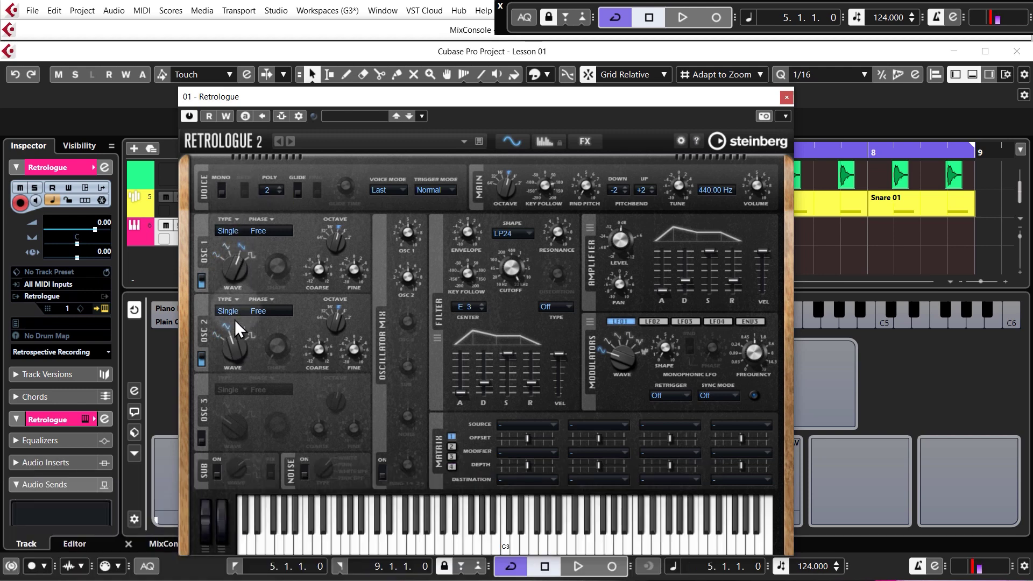
{"action": "left_click_drag", "start_coordinate": [235, 323], "coordinate": [237, 277]}
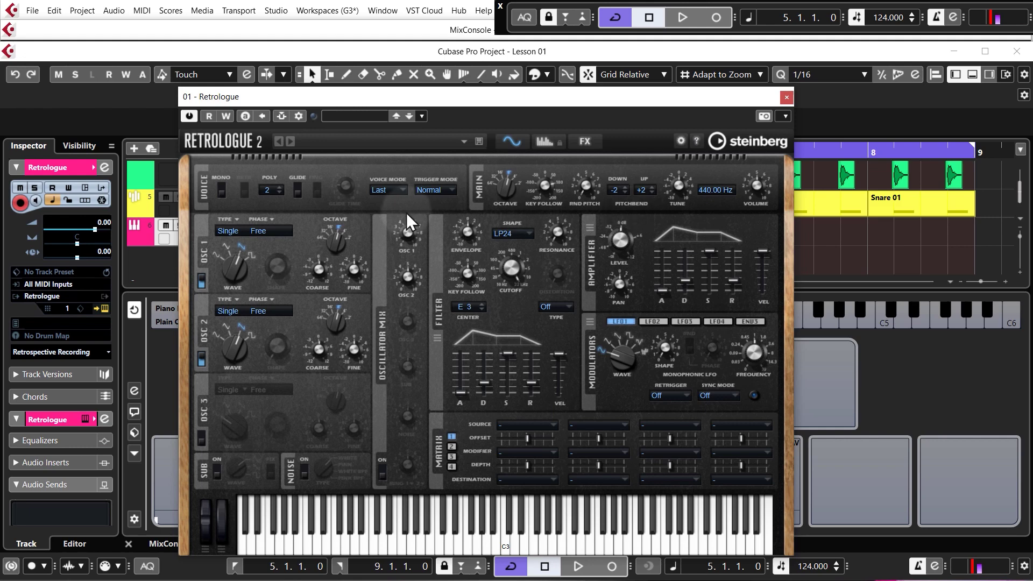
{"action": "left_click", "coordinate": [787, 97]}
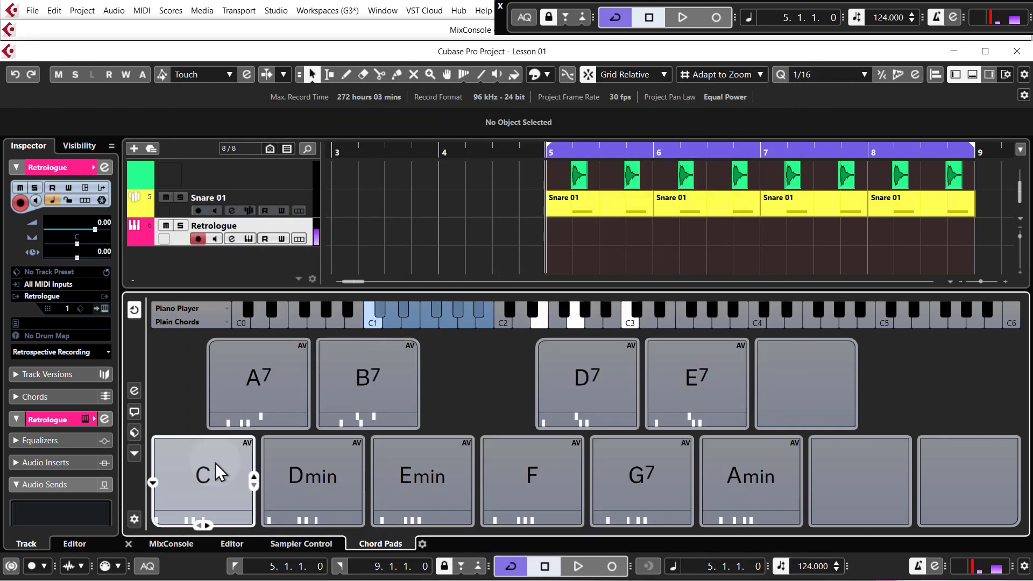
- Audition the Dmin, Emin, C, F, G7 and A7 chord pads with the new synth sound
{"action": "left_click", "coordinate": [312, 477]}
{"action": "left_click", "coordinate": [419, 473]}
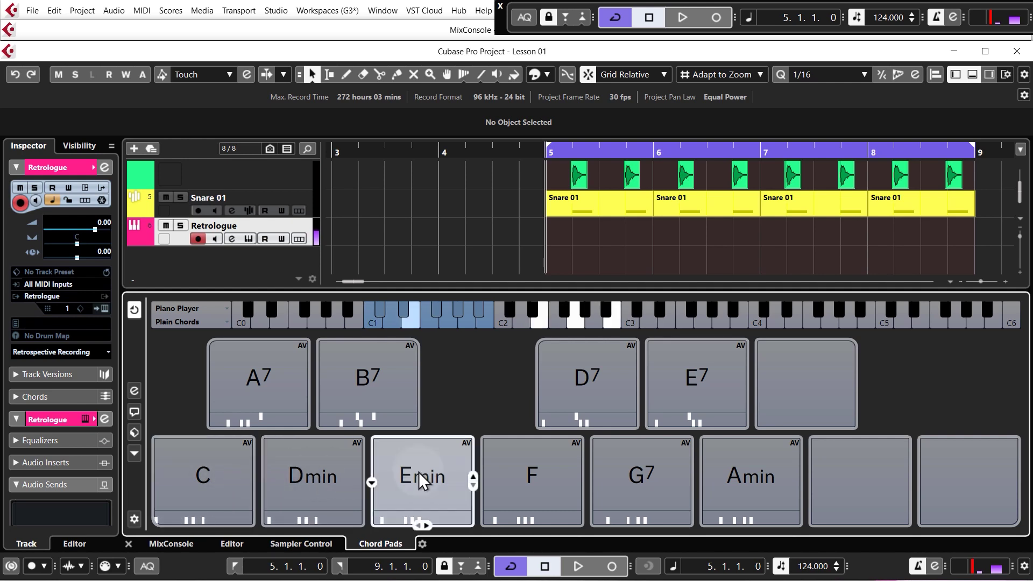
{"action": "left_click", "coordinate": [232, 474]}
{"action": "left_click", "coordinate": [246, 469]}
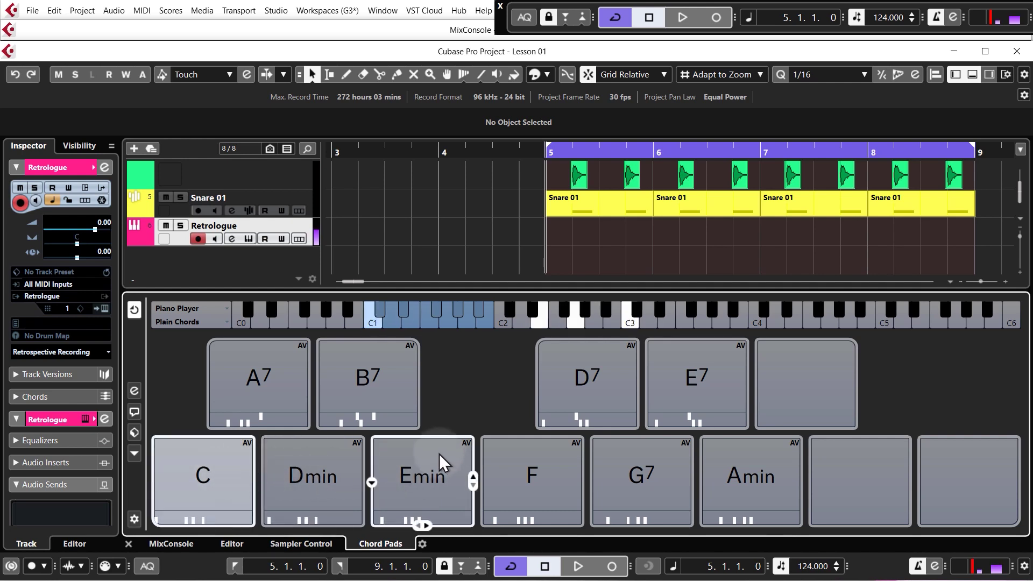
{"action": "left_click", "coordinate": [538, 473]}
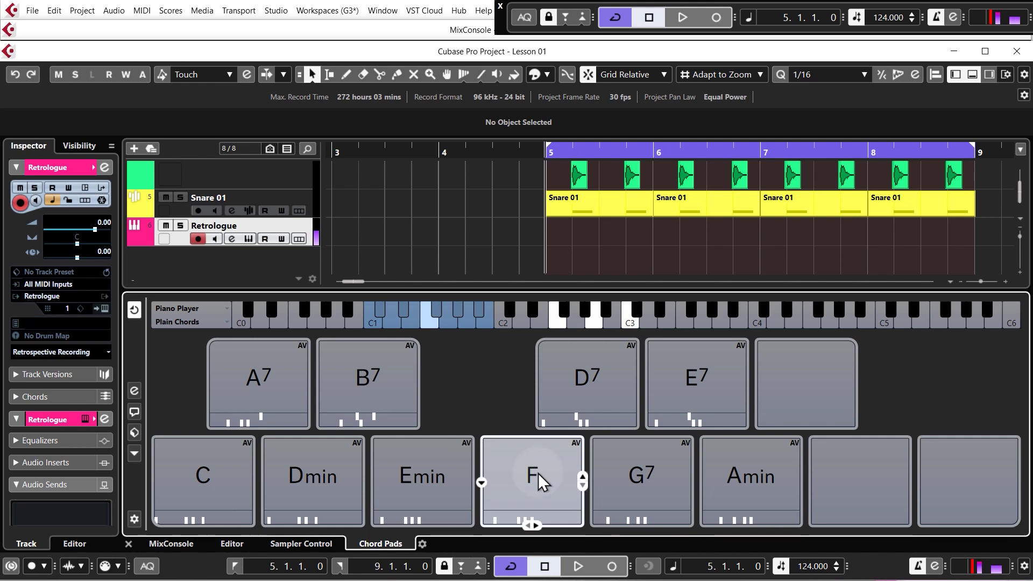
{"action": "left_click", "coordinate": [640, 473]}
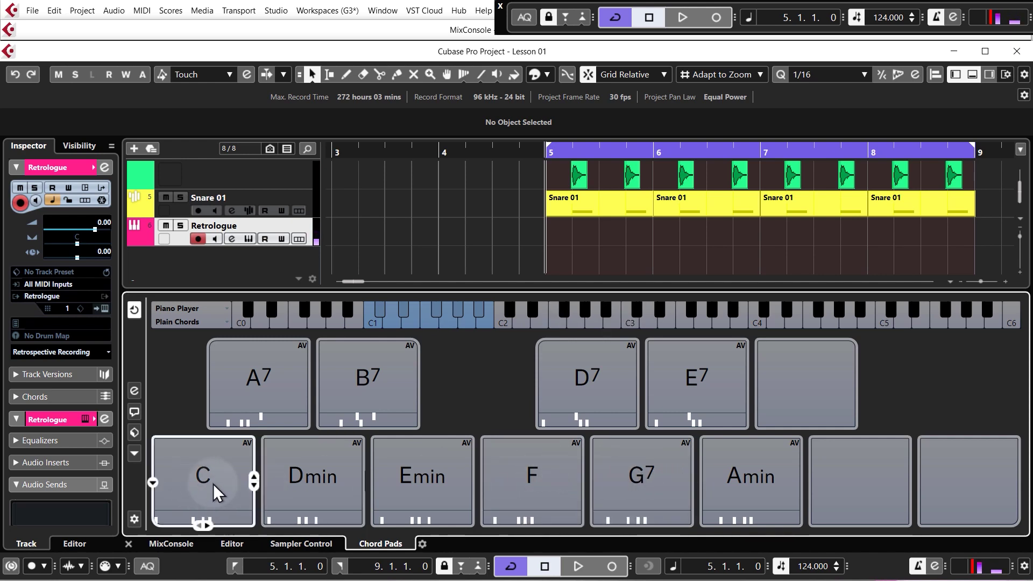
{"action": "left_click", "coordinate": [242, 372]}
{"action": "left_click", "coordinate": [188, 374]}
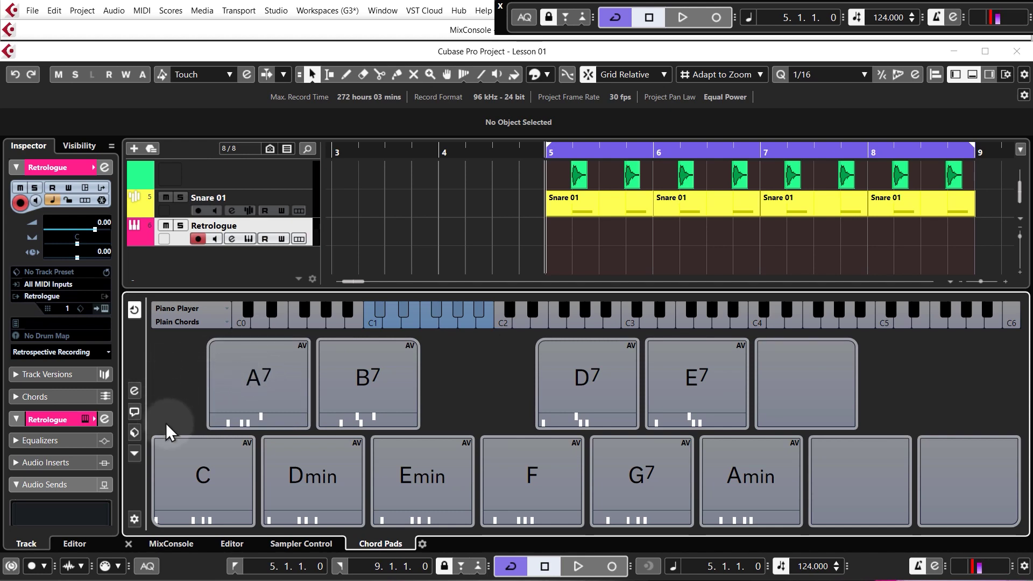
- Load the Minor Scale Key C chord pads preset and play the Cmin pad
{"action": "left_click", "coordinate": [135, 432]}
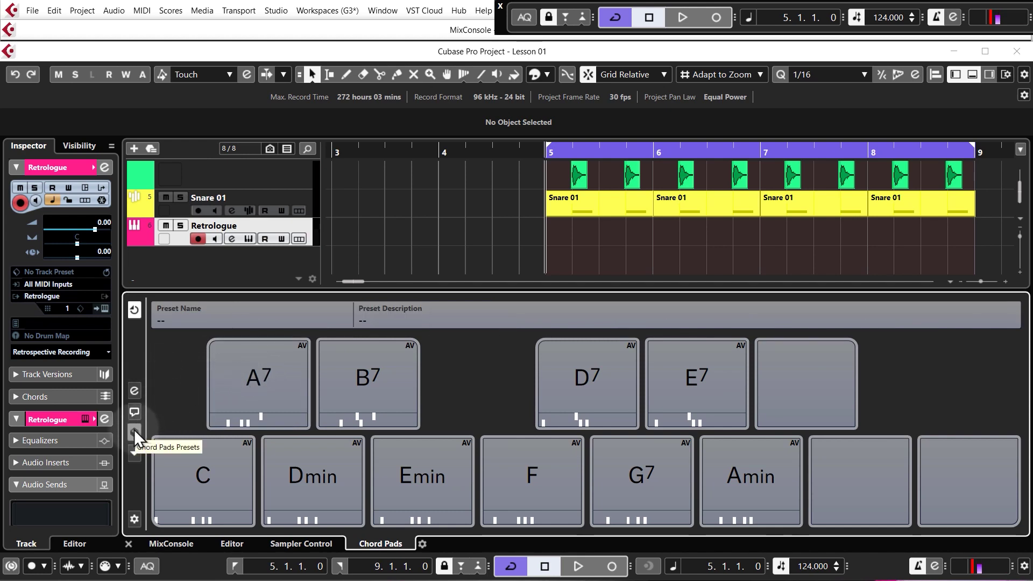
{"action": "left_click", "coordinate": [134, 429]}
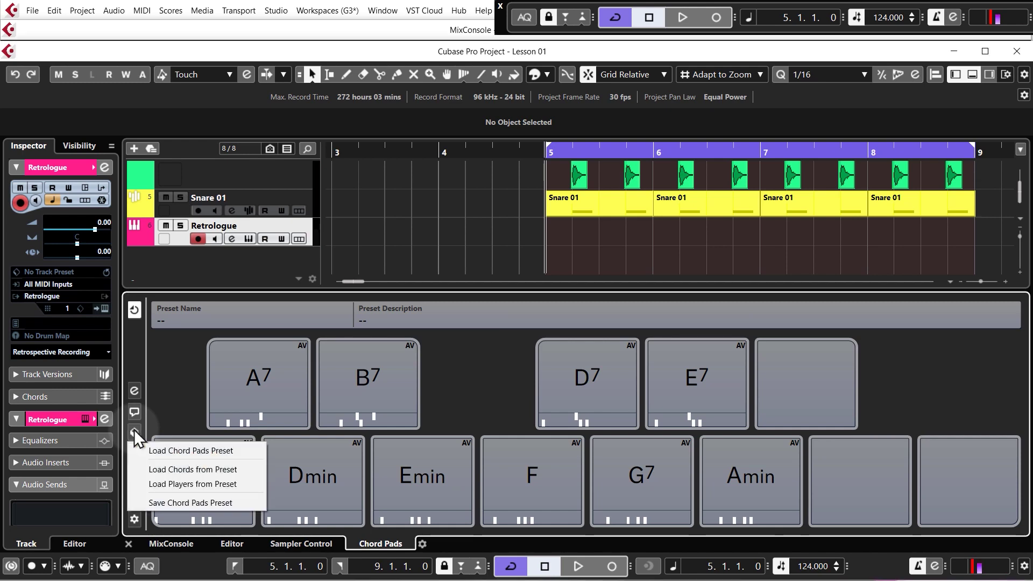
{"action": "left_click", "coordinate": [160, 448]}
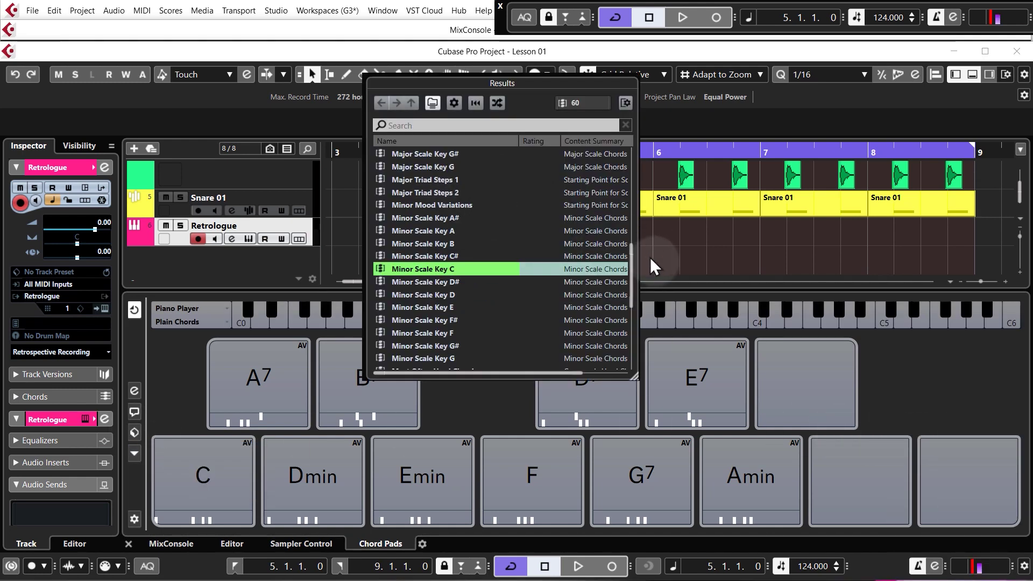
{"action": "mouse_move", "coordinate": [631, 283]}
{"action": "left_mouse_down"}
{"action": "mouse_move", "coordinate": [625, 150]}
{"action": "mouse_move", "coordinate": [631, 280]}
{"action": "left_mouse_up"}
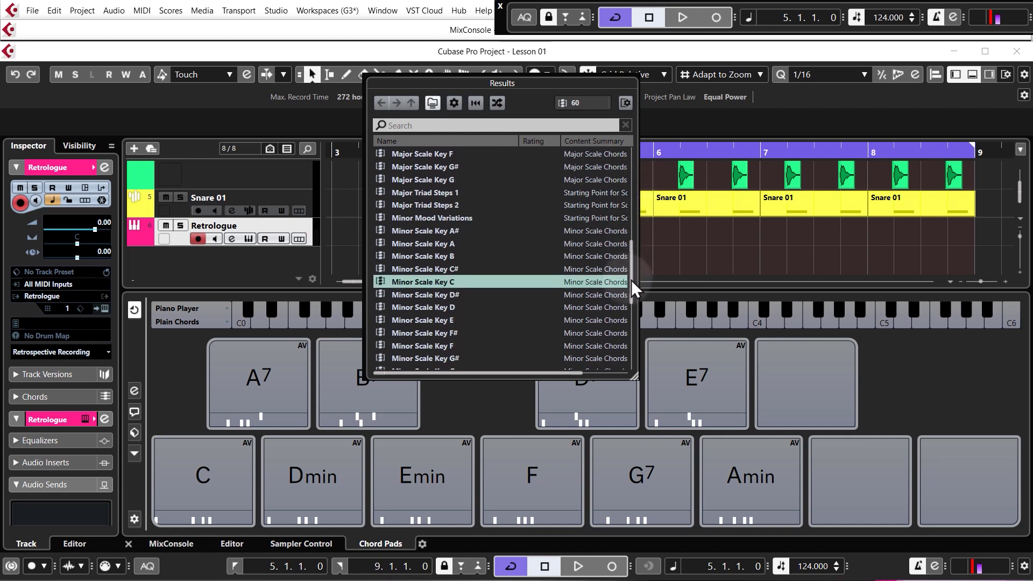
{"action": "double_click", "coordinate": [427, 281]}
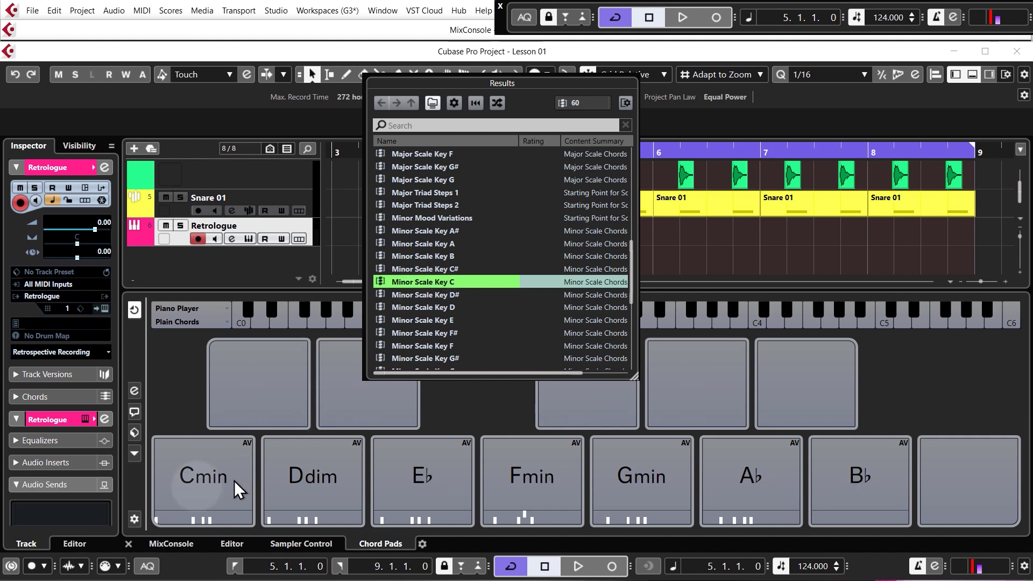
{"action": "left_click", "coordinate": [226, 501]}
{"action": "left_click", "coordinate": [213, 478]}
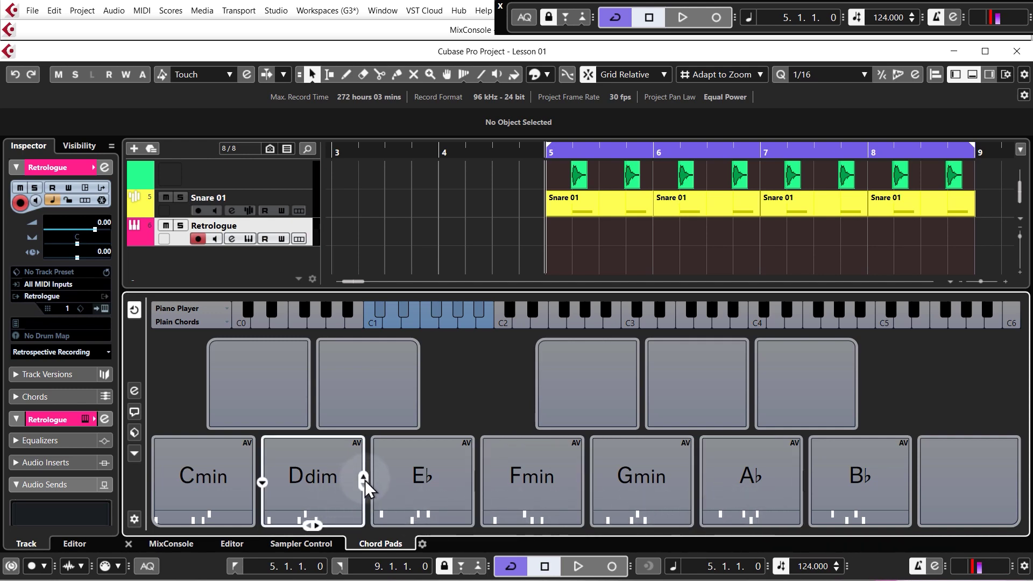
- Shift the Ddim pad's voicing up and back down, and lock all the chord pads
{"action": "left_click", "coordinate": [366, 477]}
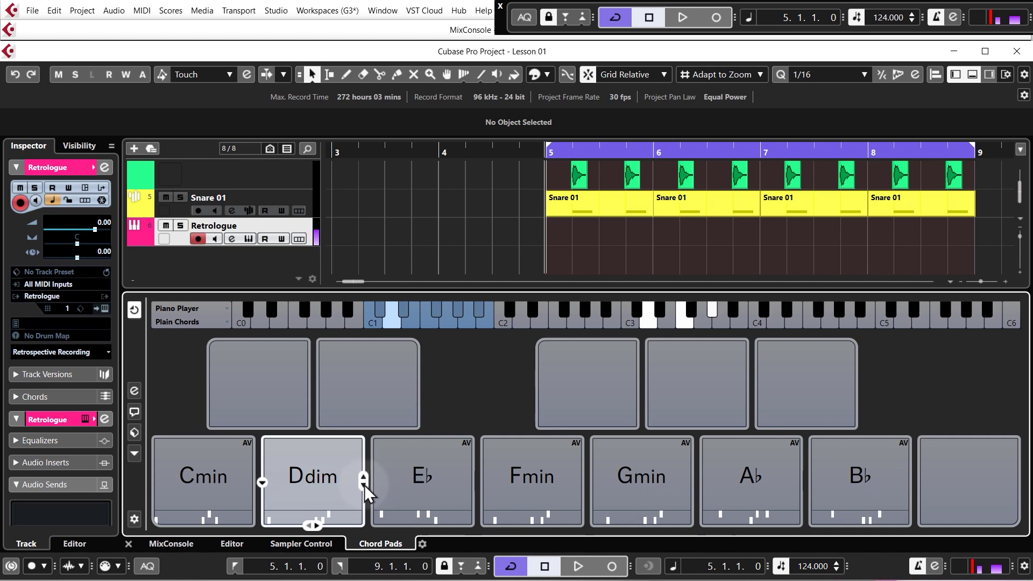
{"action": "left_click", "coordinate": [364, 484]}
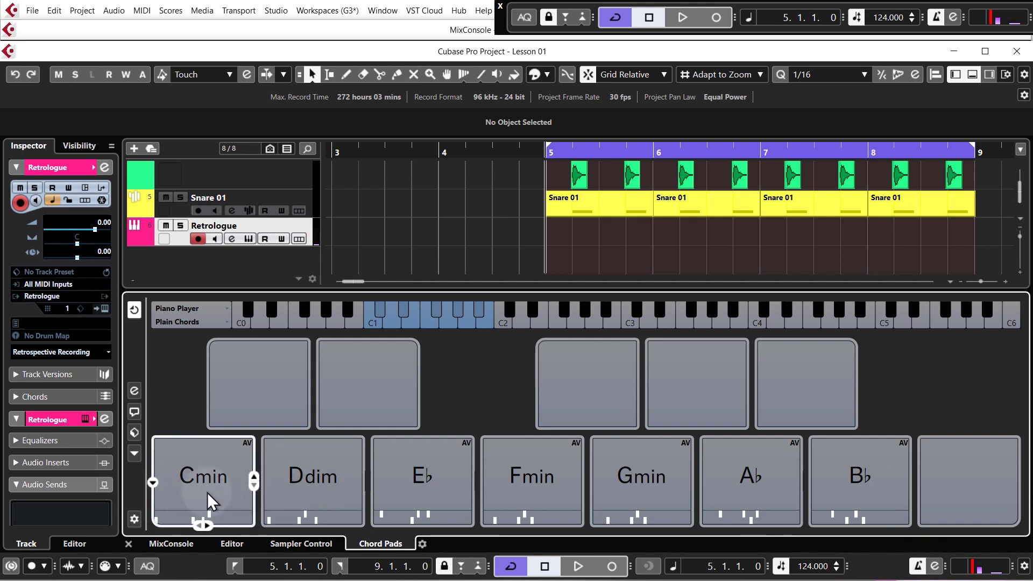
{"action": "left_click", "coordinate": [133, 453]}
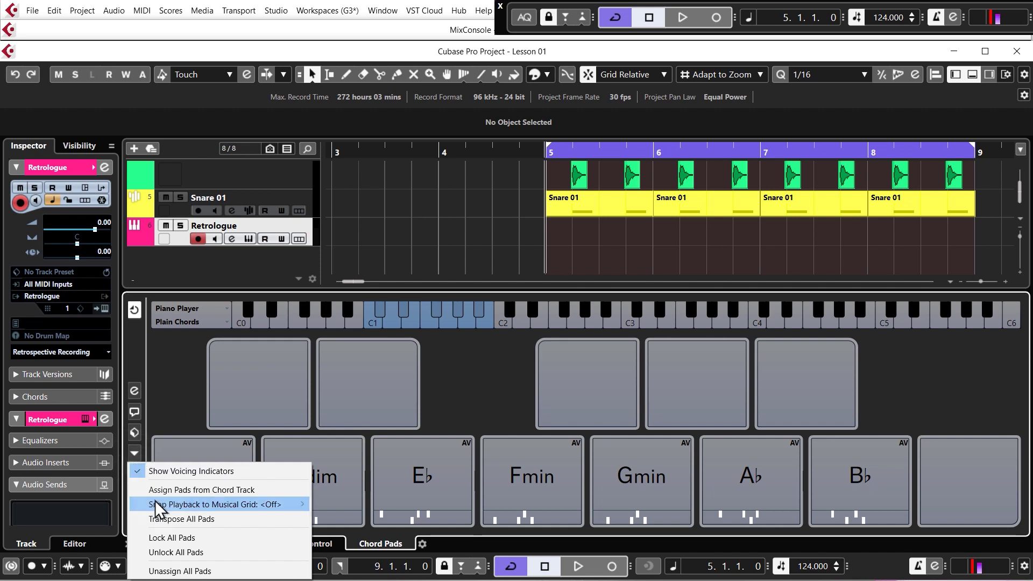
{"action": "left_click", "coordinate": [164, 537]}
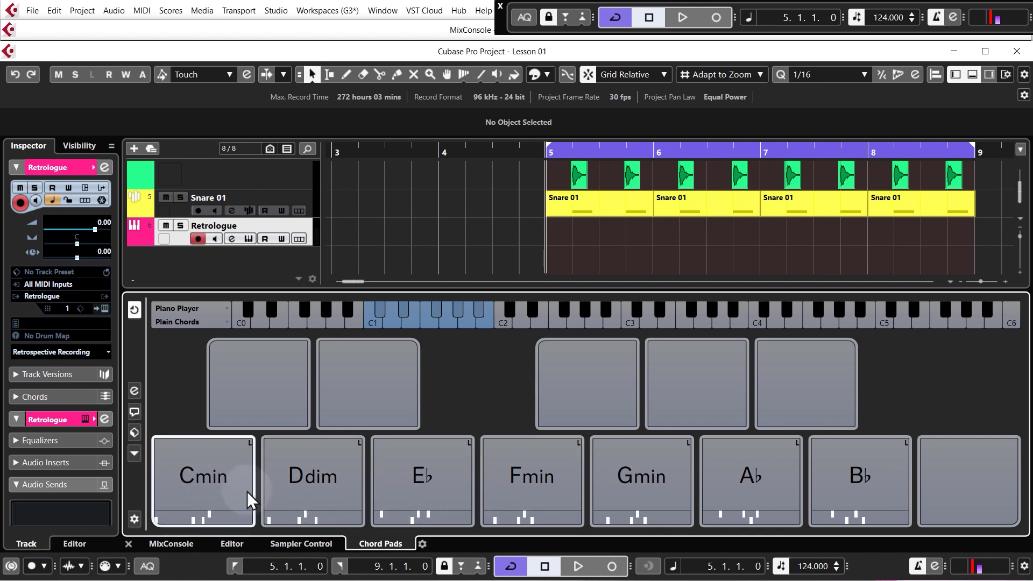
- Audition the locked Cmin, E♭, Fmin, Gmin and A♭ chord pads, returning to Cmin
{"action": "left_click", "coordinate": [225, 485]}
{"action": "left_click", "coordinate": [438, 480]}
{"action": "left_click", "coordinate": [559, 481]}
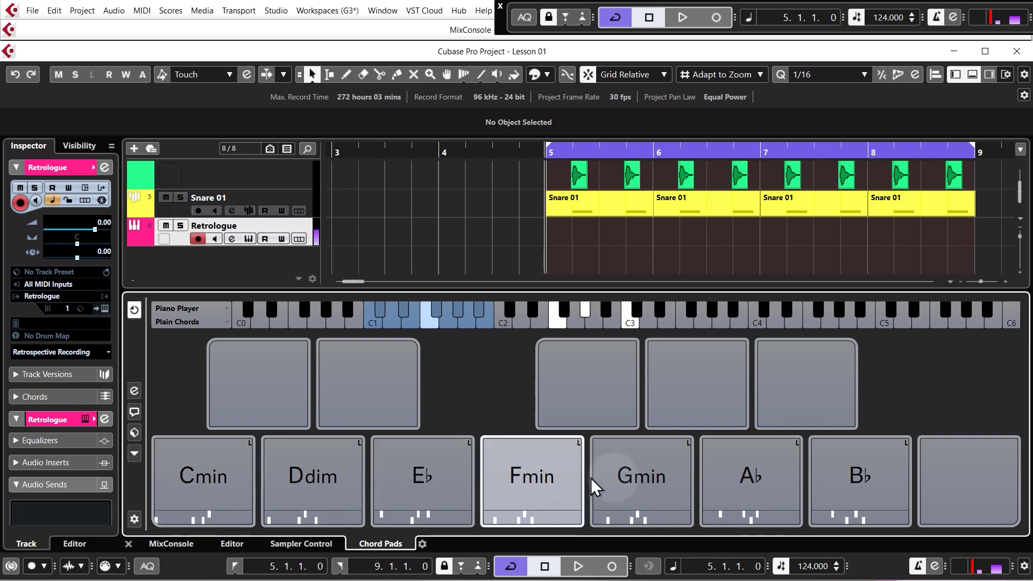
{"action": "left_click", "coordinate": [648, 478]}
{"action": "left_click", "coordinate": [738, 474]}
{"action": "left_click", "coordinate": [216, 487]}
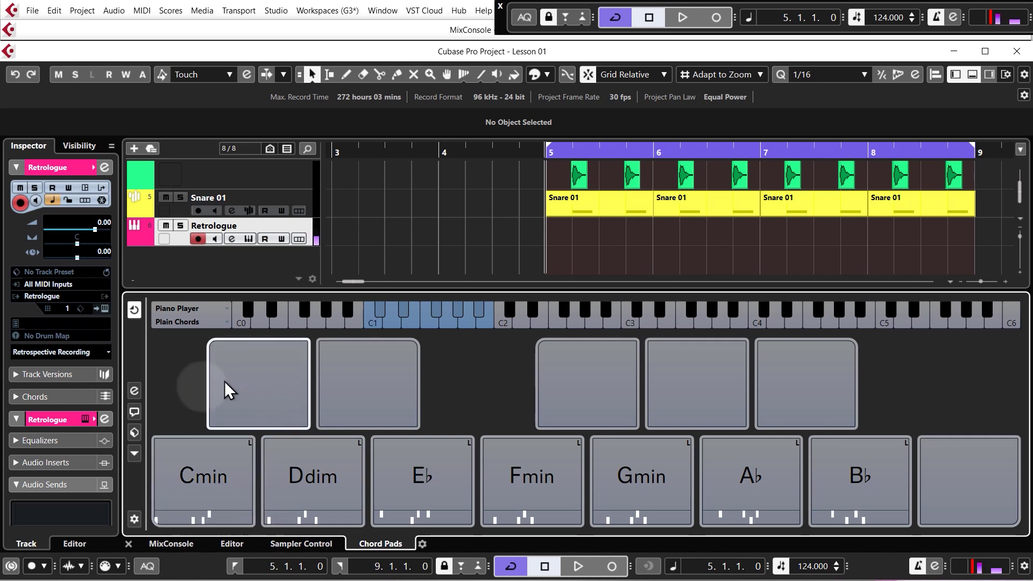
- Open the Chord Assistant for the Cmin pad, move its window above the lower pads, and switch it to the Proximity view
{"action": "left_click", "coordinate": [134, 412]}
{"action": "left_click_drag", "start_coordinate": [814, 460], "coordinate": [467, 160]}
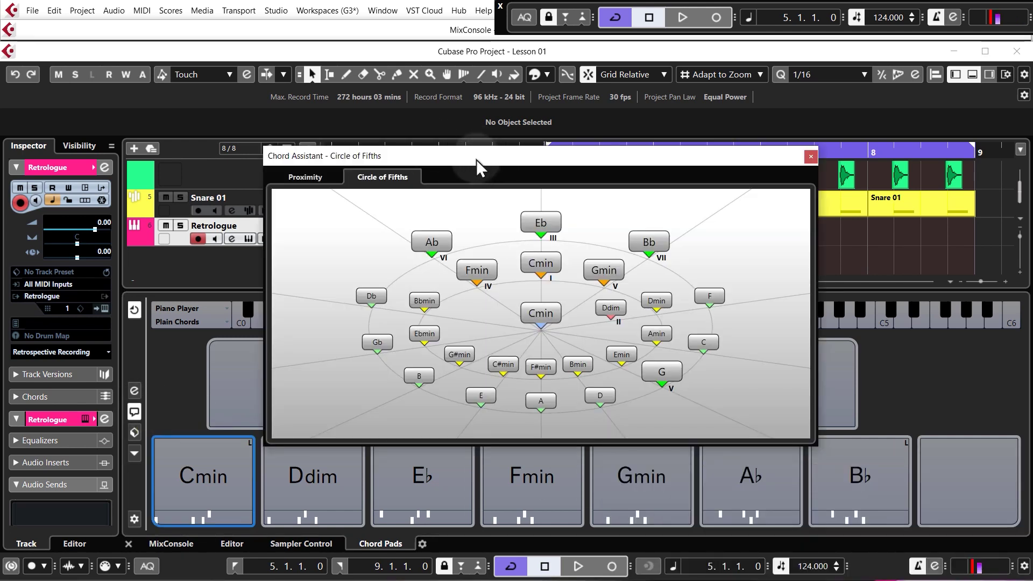
{"action": "left_click", "coordinate": [306, 178]}
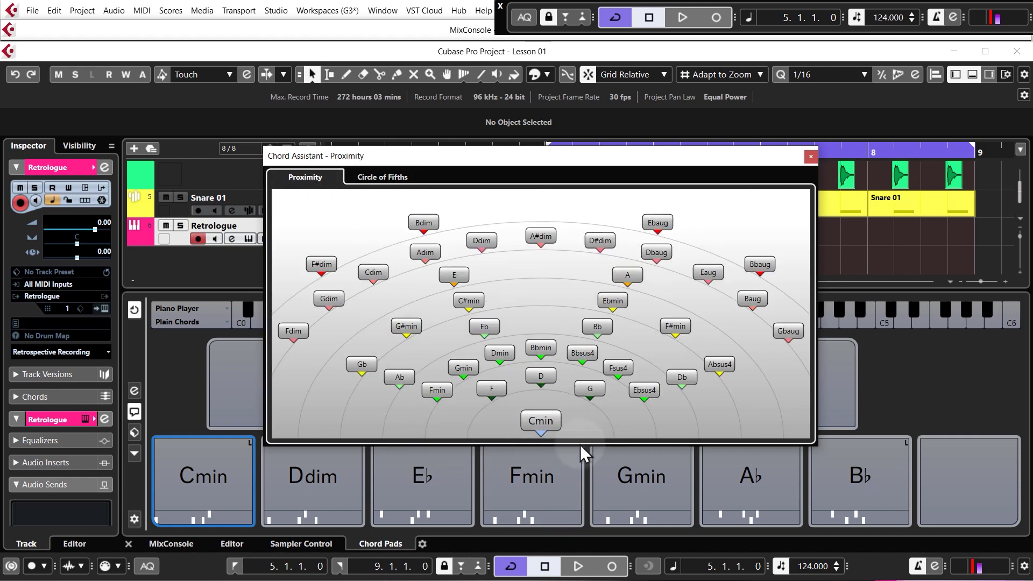
- Switch the Chord Assistant to the Circle of Fifths view and audition its Cmin, Ddim and Eb chords
{"action": "left_click", "coordinate": [369, 177]}
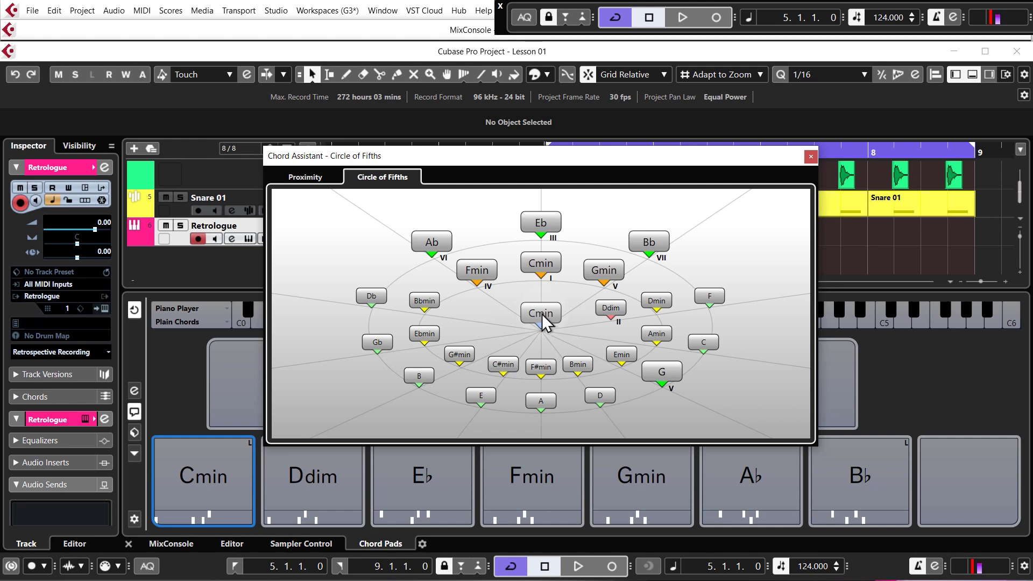
{"action": "left_click", "coordinate": [542, 264]}
{"action": "left_click", "coordinate": [614, 312]}
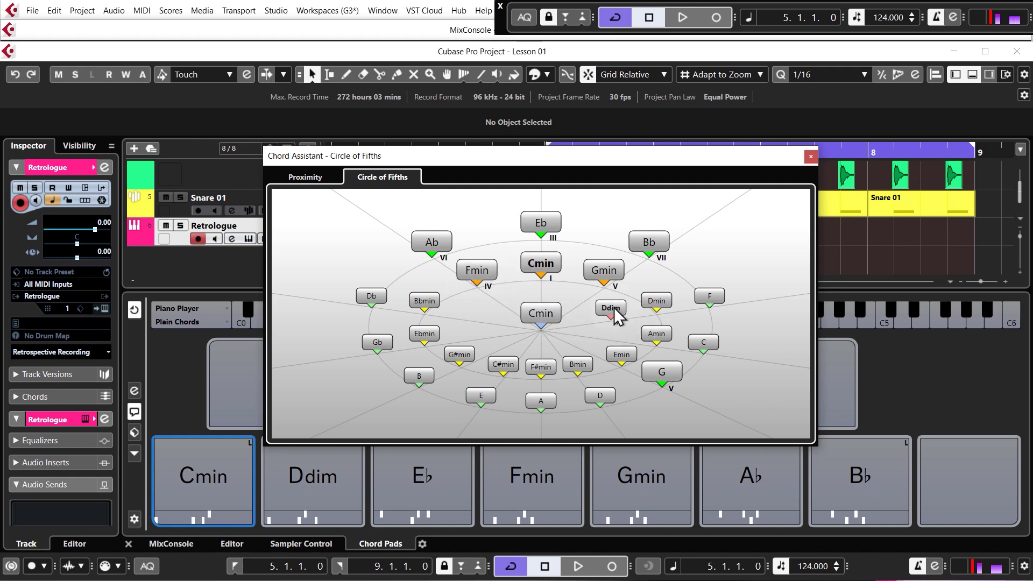
{"action": "left_click", "coordinate": [539, 222]}
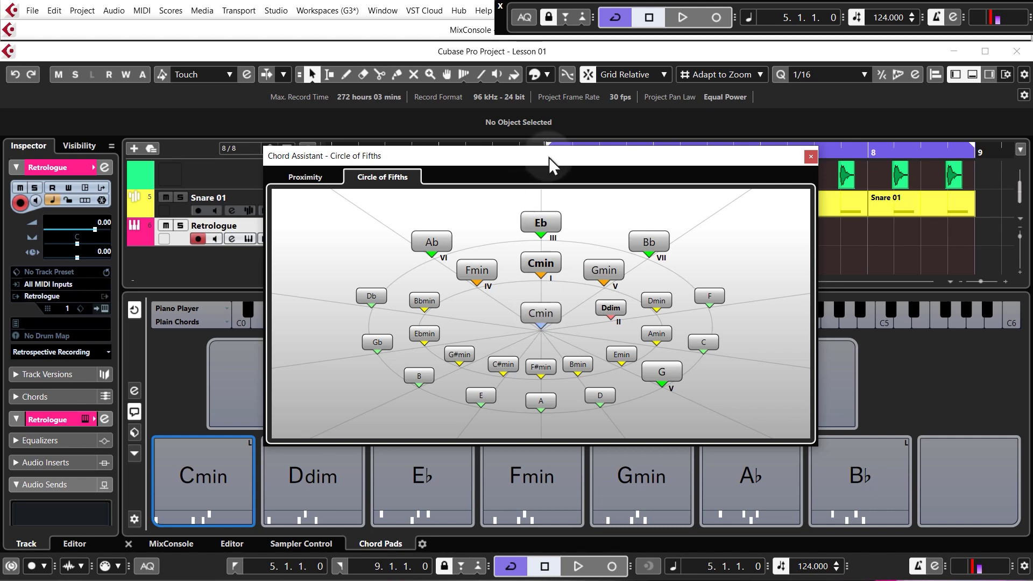
- Move the Chord Assistant window down to uncover the Retrologue track, and close the Retrologue instrument window
{"action": "left_click_drag", "start_coordinate": [549, 157], "coordinate": [561, 262]}
{"action": "left_click", "coordinate": [248, 239]}
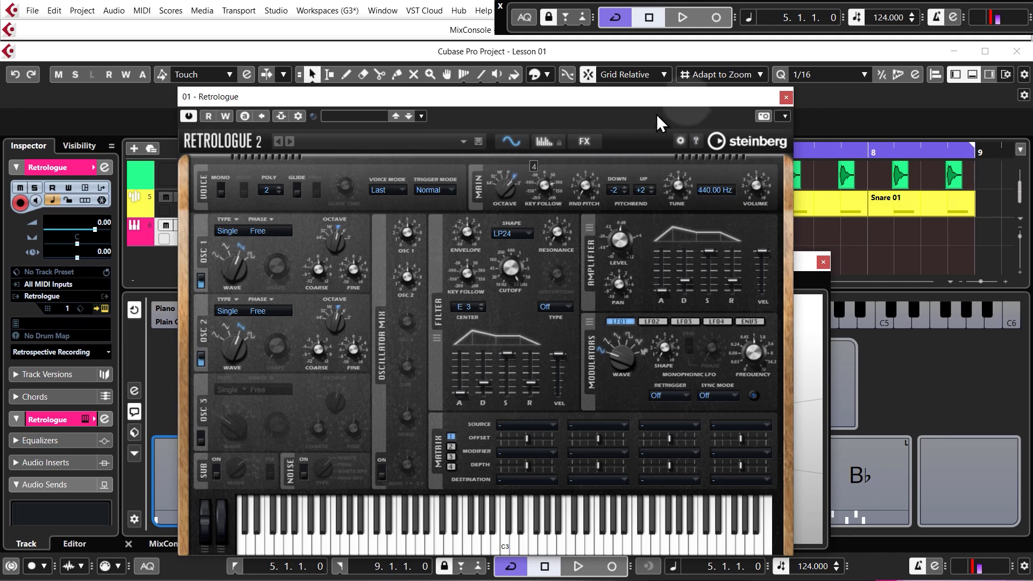
{"action": "left_click", "coordinate": [786, 98]}
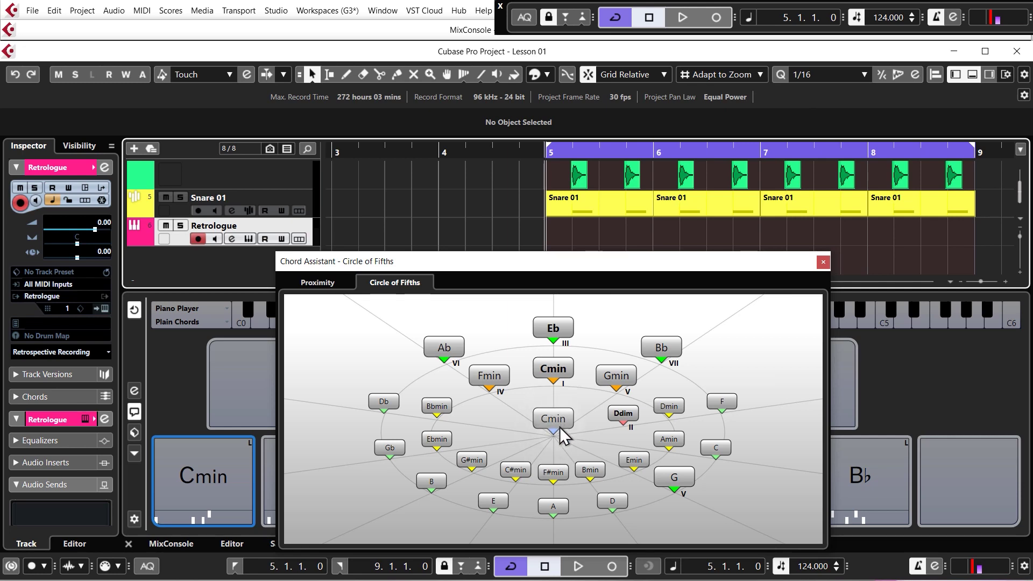
- Audition the Cmin and Eb chords again in the circle of fifths
{"action": "left_click", "coordinate": [556, 379]}
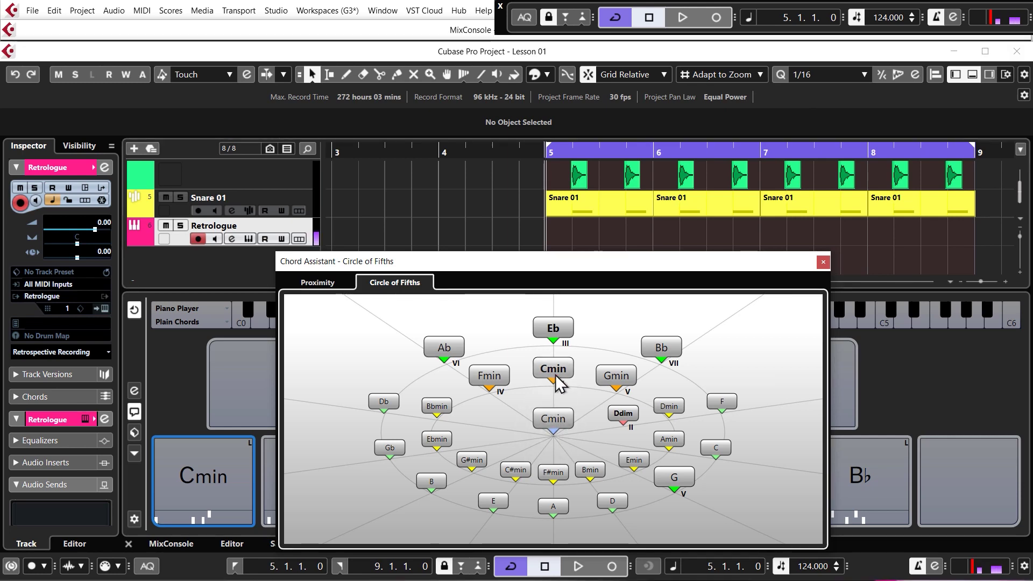
{"action": "left_click", "coordinate": [559, 416]}
{"action": "left_click", "coordinate": [561, 330]}
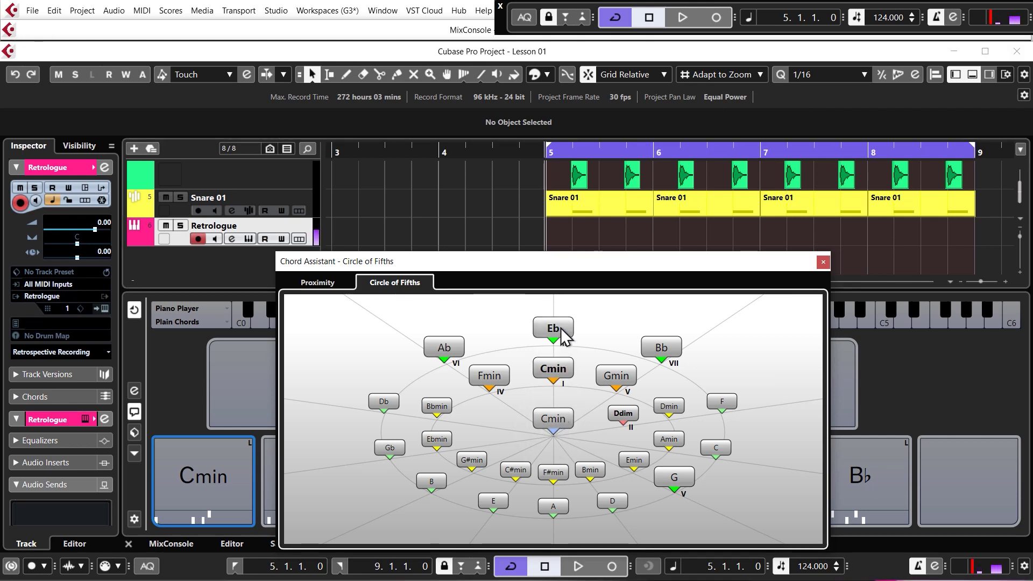
- Place the Cmin, Eb and F chords from the circle of fifths on the Retrologue track at bars 5, 6 and 7, and close the Chord Assistant
{"action": "left_click_drag", "start_coordinate": [557, 266], "coordinate": [408, 285]}
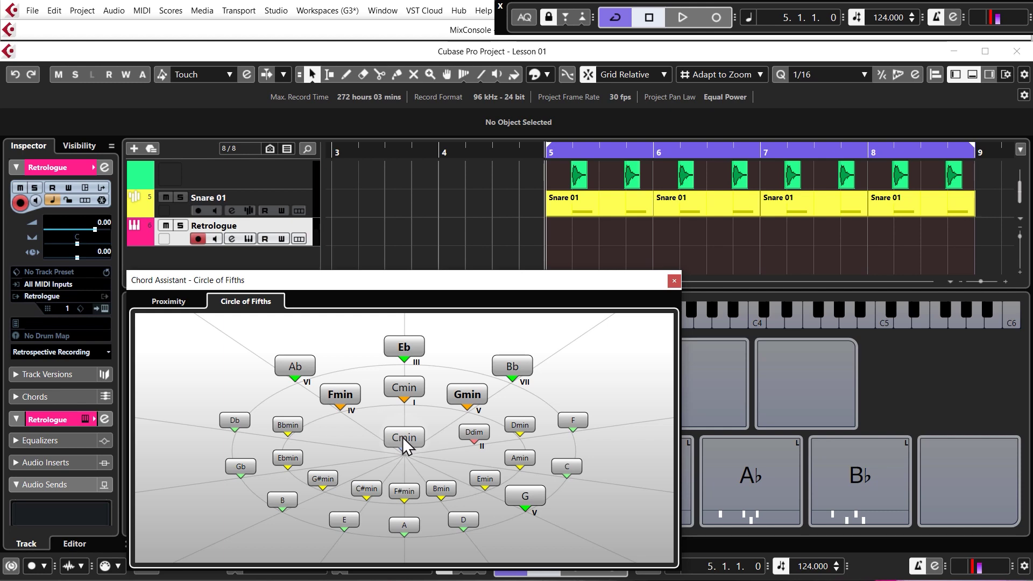
{"action": "left_click_drag", "start_coordinate": [399, 438], "coordinate": [553, 232]}
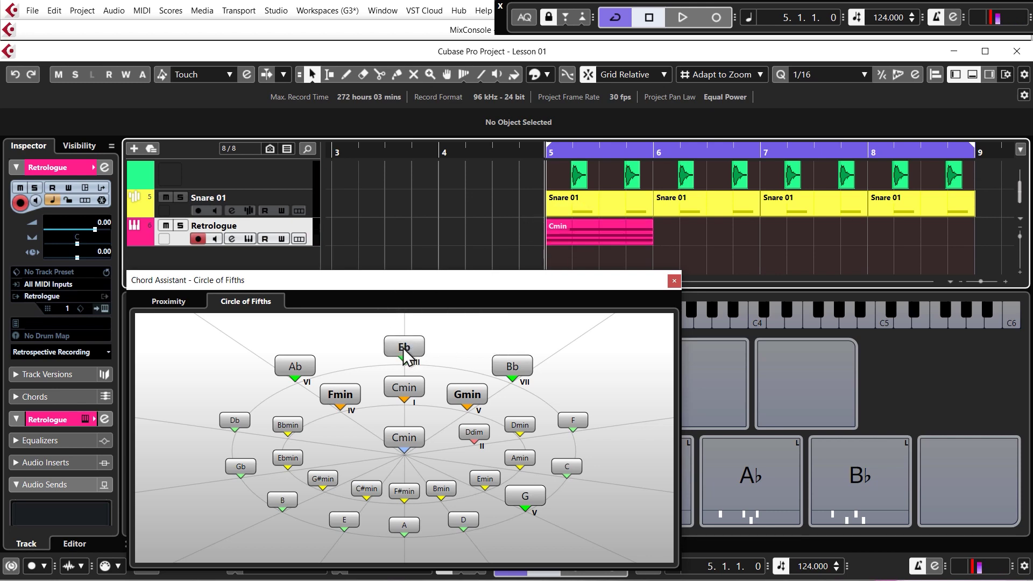
{"action": "left_click_drag", "start_coordinate": [404, 349], "coordinate": [658, 232]}
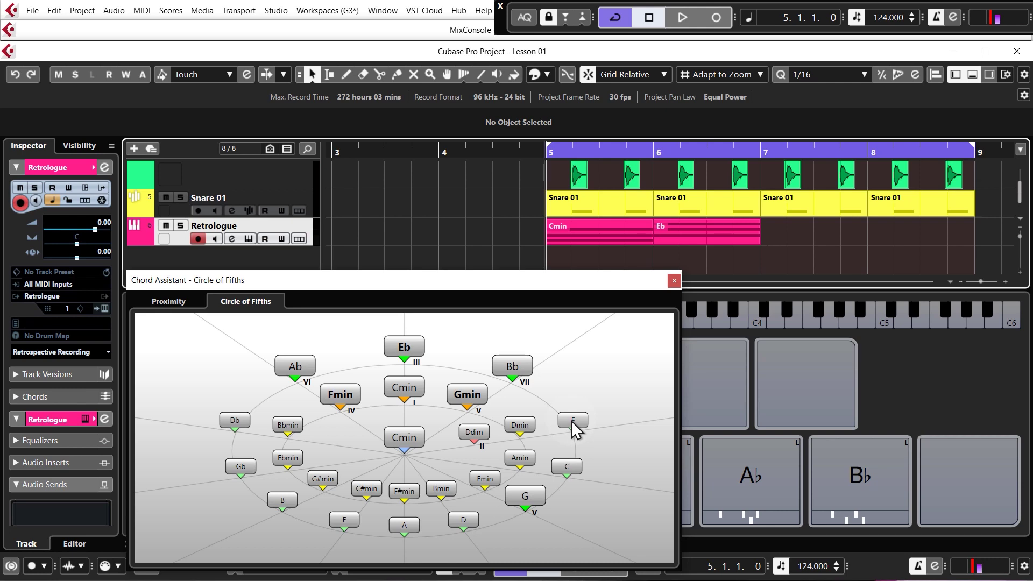
{"action": "left_click_drag", "start_coordinate": [573, 422], "coordinate": [762, 239]}
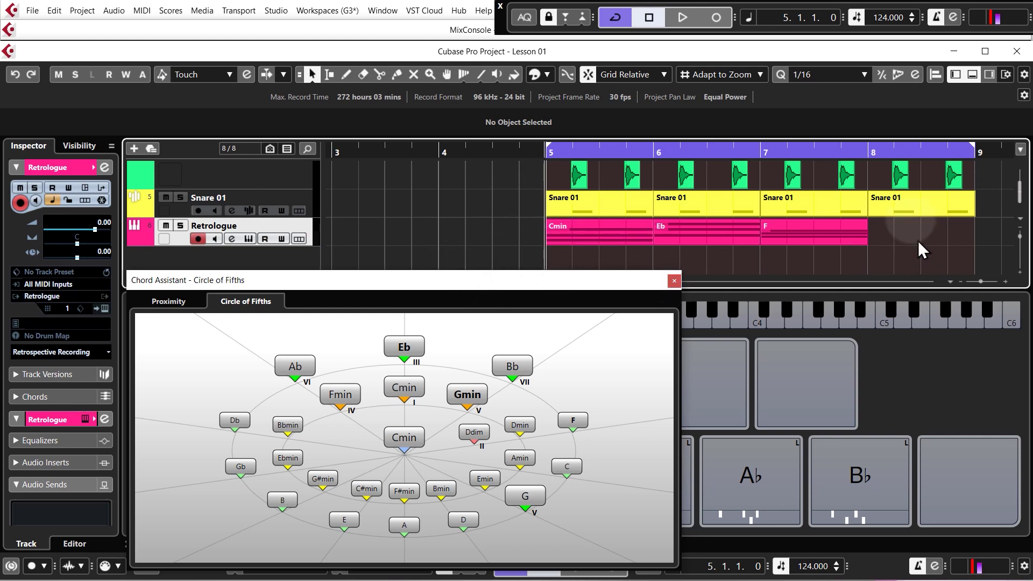
{"action": "left_click", "coordinate": [674, 280]}
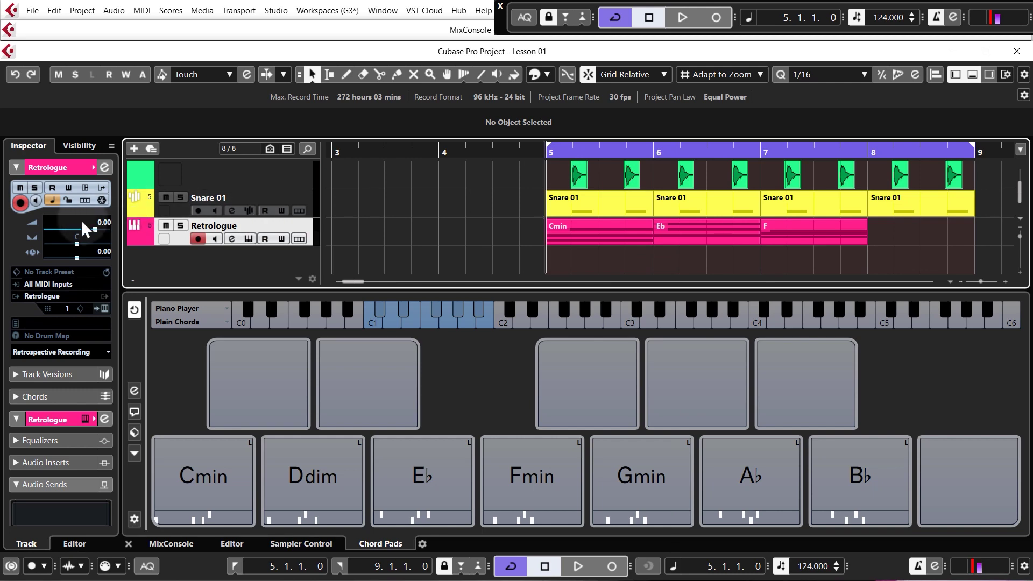
- Lower the Retrologue track's volume to -9.42 and hide the chord pads zone to show all tracks
{"action": "left_click_drag", "start_coordinate": [98, 221], "coordinate": [103, 283]}
{"action": "key", "text": "space"}
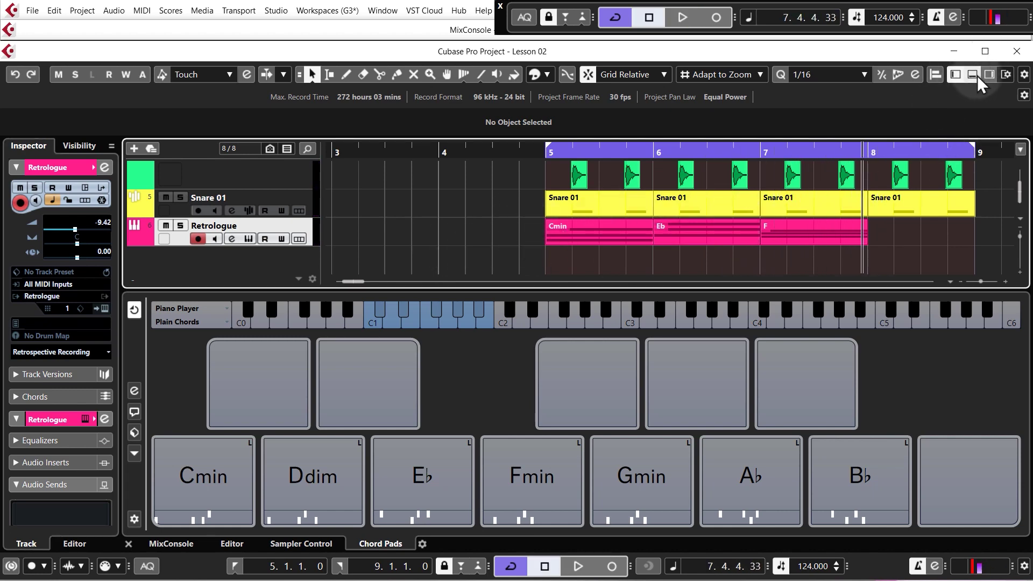
{"action": "left_click", "coordinate": [977, 75]}
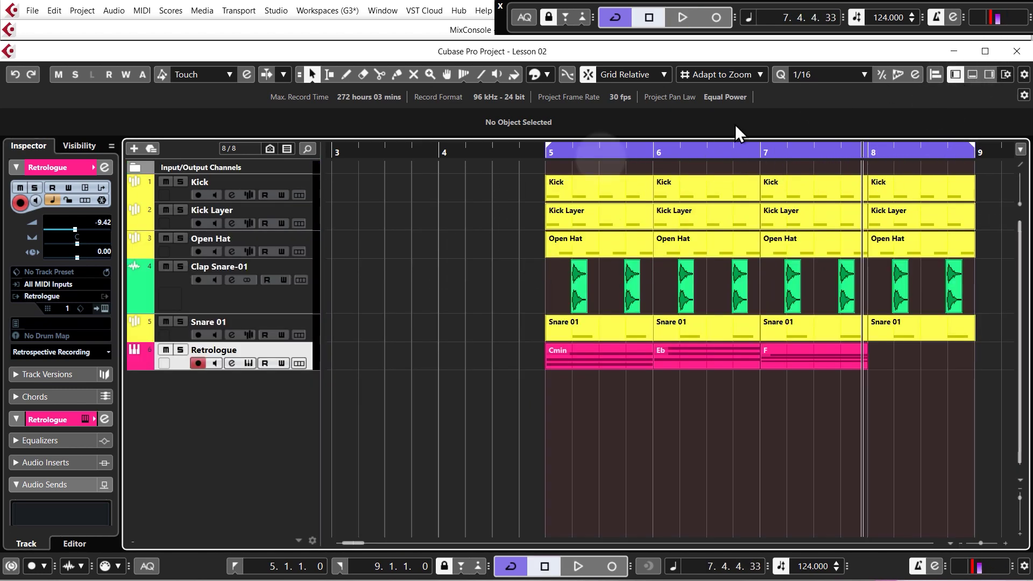
{"action": "scroll", "coordinate": [434, 367], "scroll_direction": "down", "scroll_amount": 2}
{"action": "scroll", "coordinate": [695, 395], "scroll_direction": "up", "scroll_amount": 1}
{"action": "scroll", "coordinate": [695, 395], "scroll_direction": "up", "scroll_amount": 1}
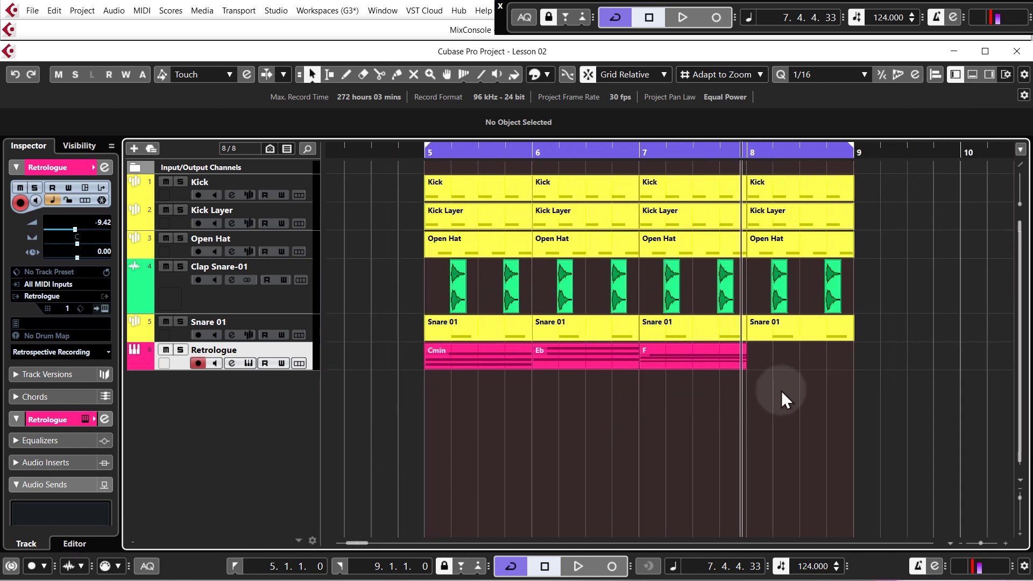
- Glue the Cmin, Eb and F events on the Retrologue track into one part and return to Object Selection
{"action": "left_click_drag", "start_coordinate": [709, 386], "coordinate": [474, 350]}
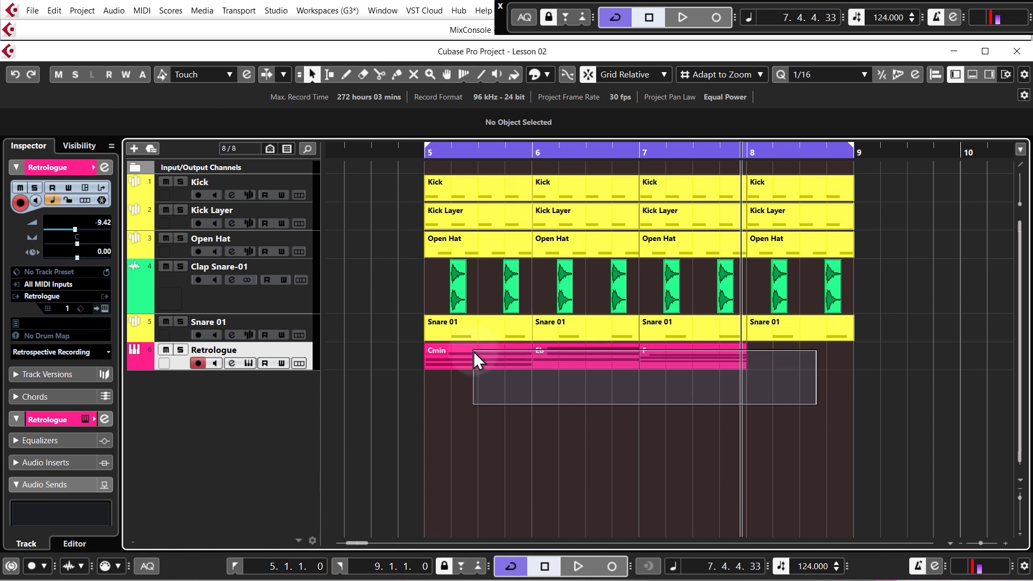
{"action": "left_click", "coordinate": [795, 408]}
{"action": "left_click_drag", "start_coordinate": [807, 391], "coordinate": [678, 360]}
{"action": "left_click", "coordinate": [576, 360]}
{"action": "left_click", "coordinate": [613, 398]}
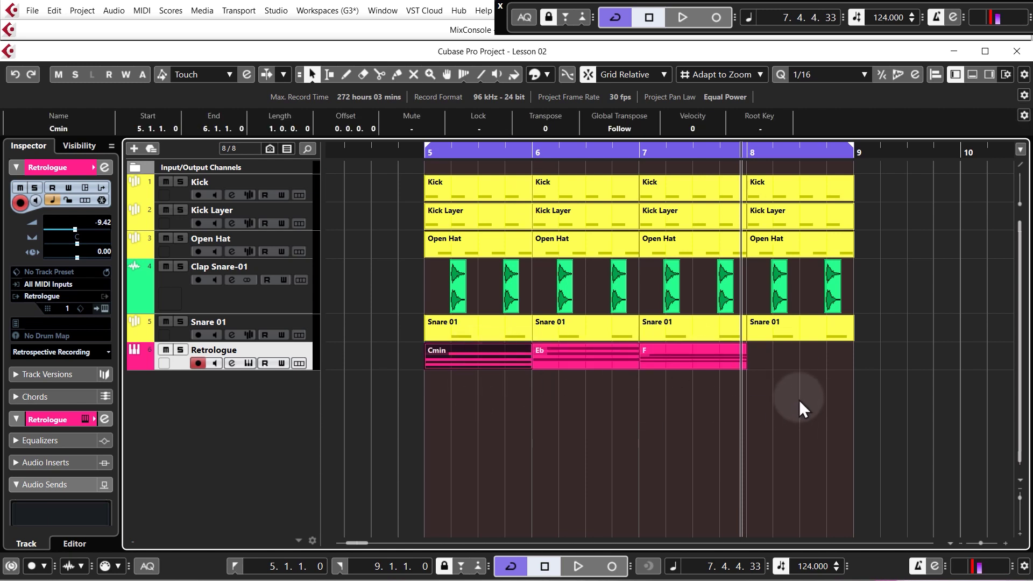
{"action": "left_click_drag", "start_coordinate": [799, 398], "coordinate": [445, 353]}
{"action": "left_click", "coordinate": [444, 353]}
{"action": "right_click", "coordinate": [447, 367]}
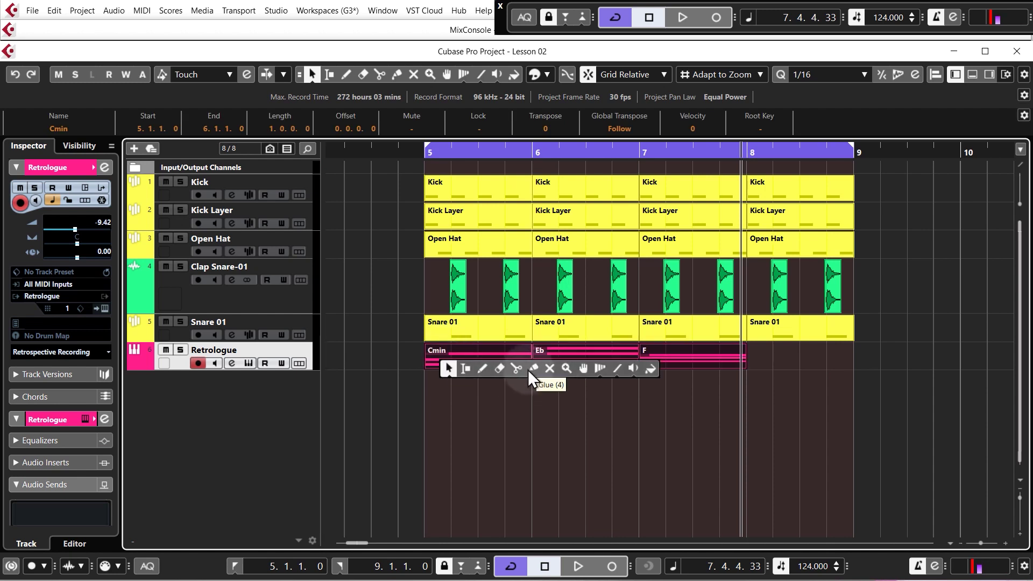
{"action": "left_click", "coordinate": [528, 369]}
{"action": "left_click", "coordinate": [509, 354]}
{"action": "key", "text": "1"}
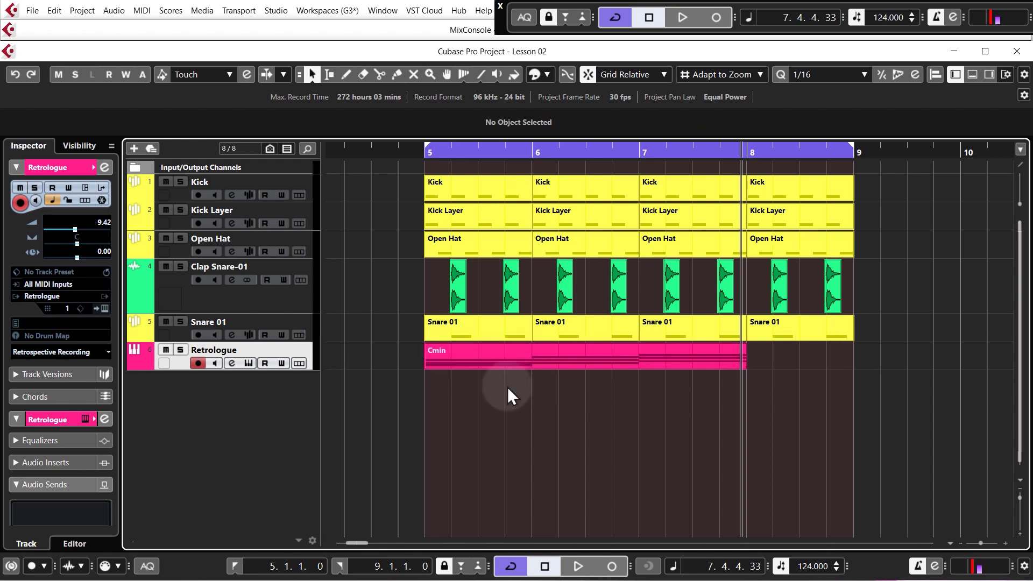
- Extend the end of the glued Cmin part on the Retrologue track to bar 9
{"action": "right_click", "coordinate": [500, 387]}
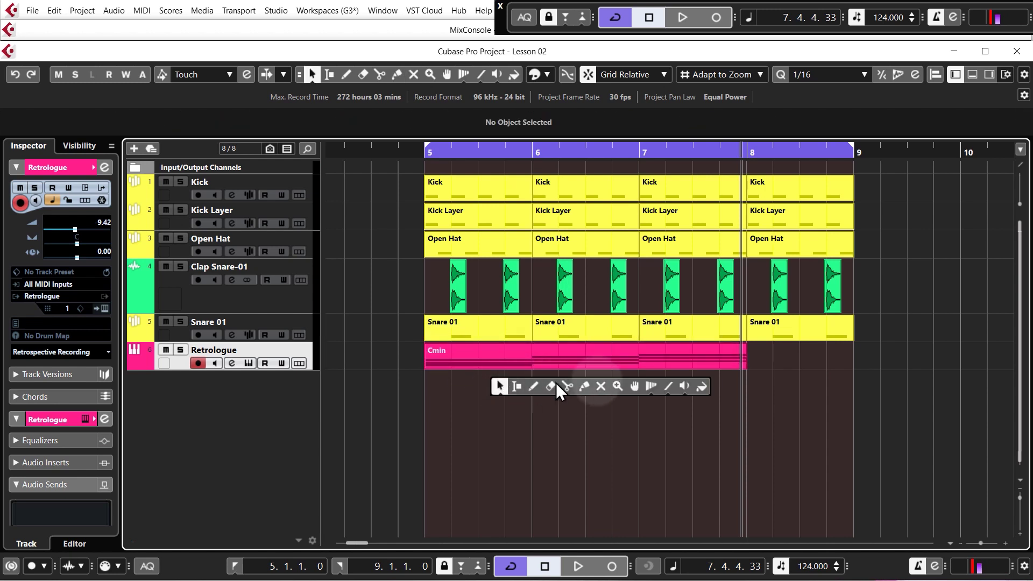
{"action": "left_click", "coordinate": [502, 385]}
{"action": "right_click", "coordinate": [502, 385]}
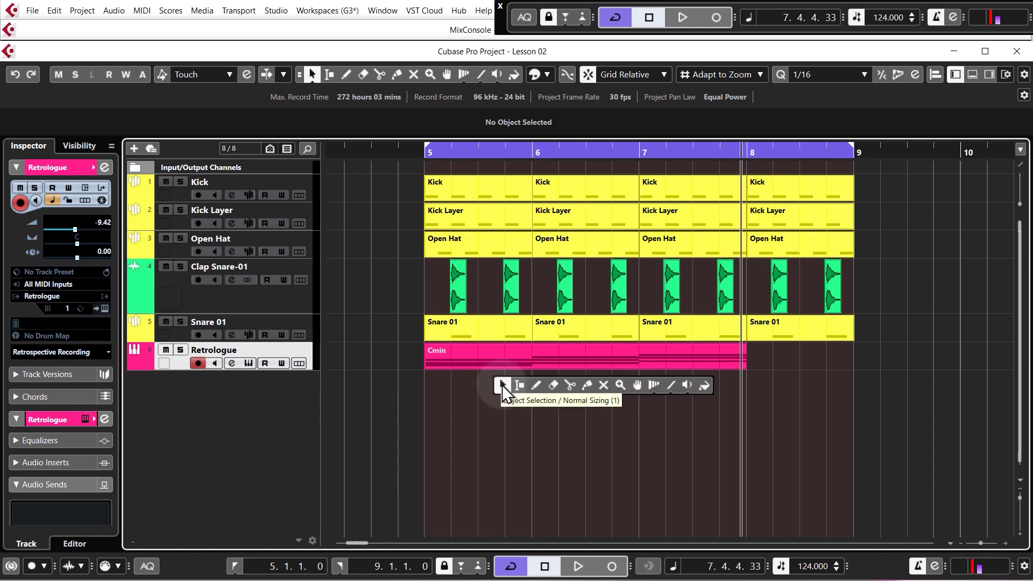
{"action": "left_click", "coordinate": [502, 385]}
{"action": "left_click_drag", "start_coordinate": [746, 362], "coordinate": [853, 365]}
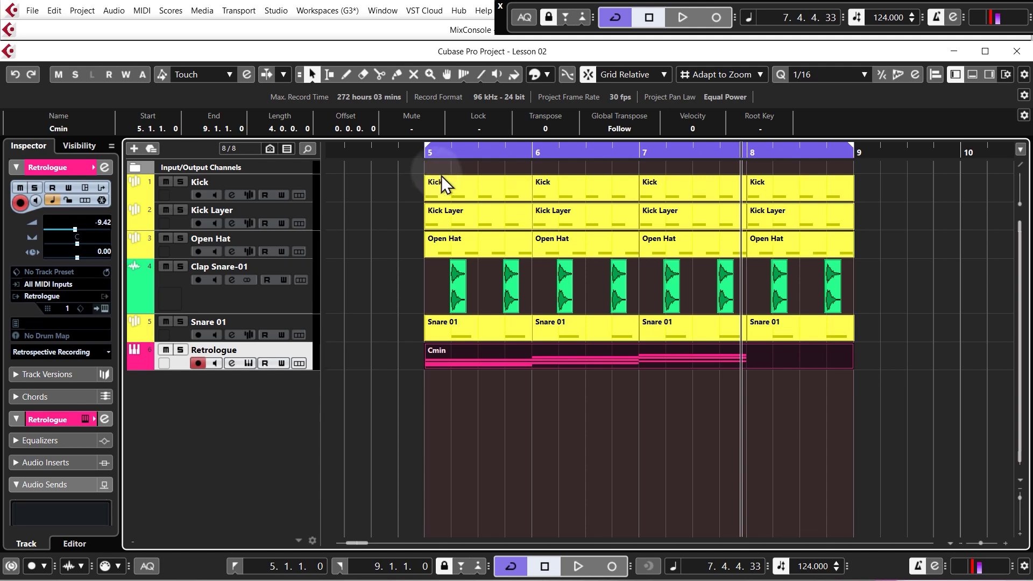
- Open the Cmin part in the Key Editor and lower the A2 note in bar 7 to G#2
{"action": "double_click", "coordinate": [617, 358]}
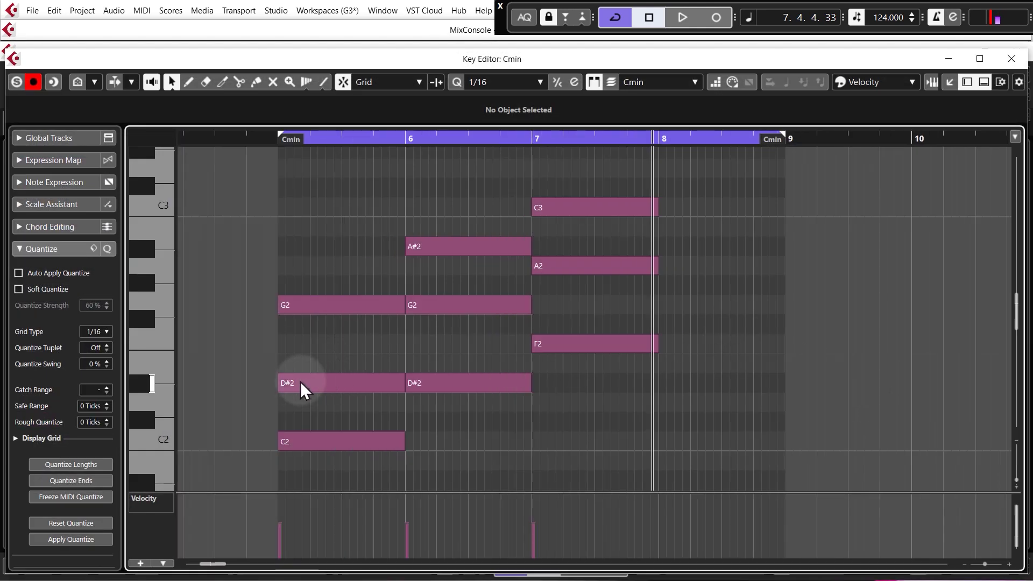
{"action": "scroll", "coordinate": [301, 381], "scroll_direction": "up", "scroll_amount": 1}
{"action": "left_click", "coordinate": [269, 142]}
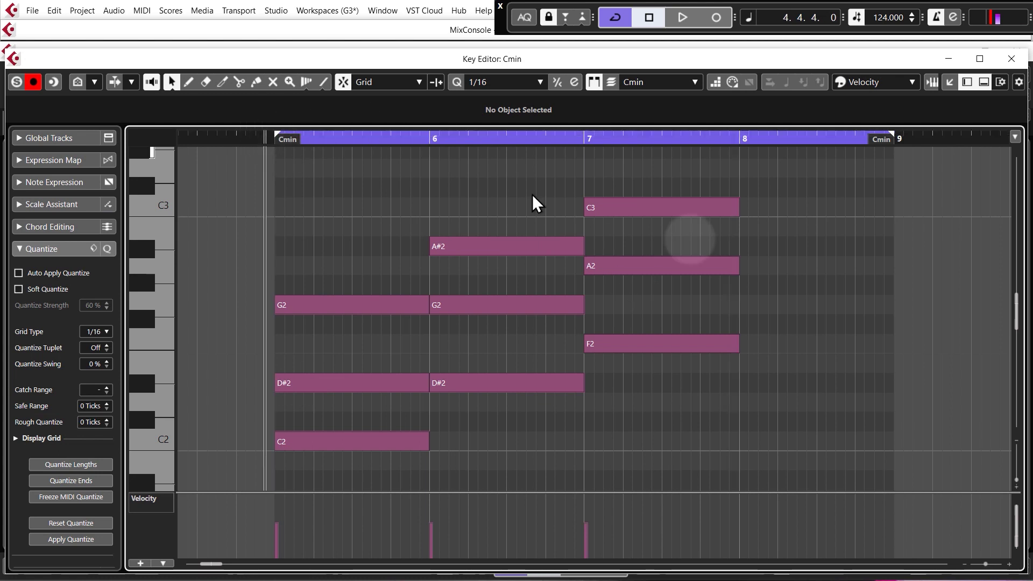
{"action": "left_click_drag", "start_coordinate": [320, 216], "coordinate": [422, 204]}
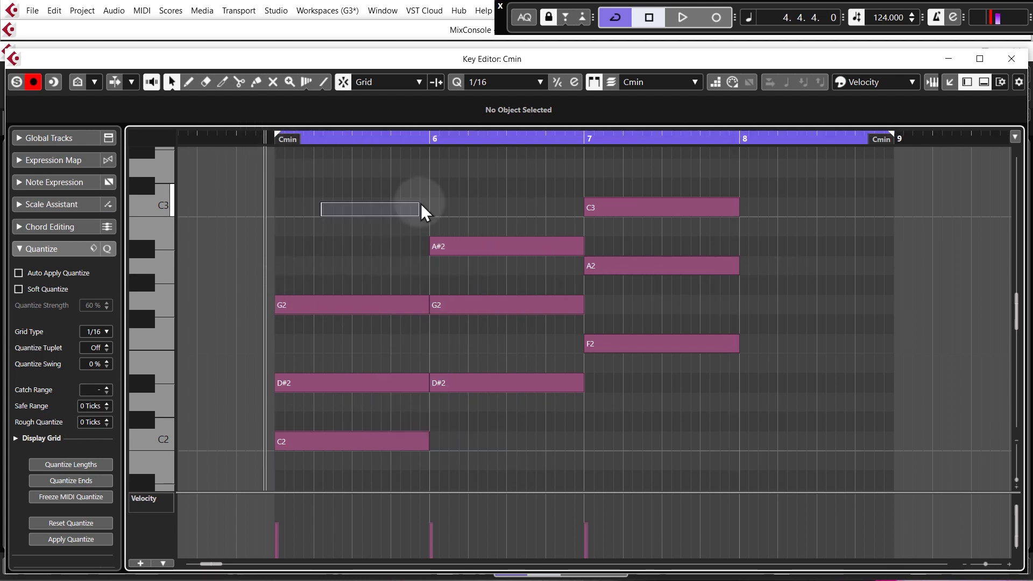
{"action": "left_click", "coordinate": [617, 267]}
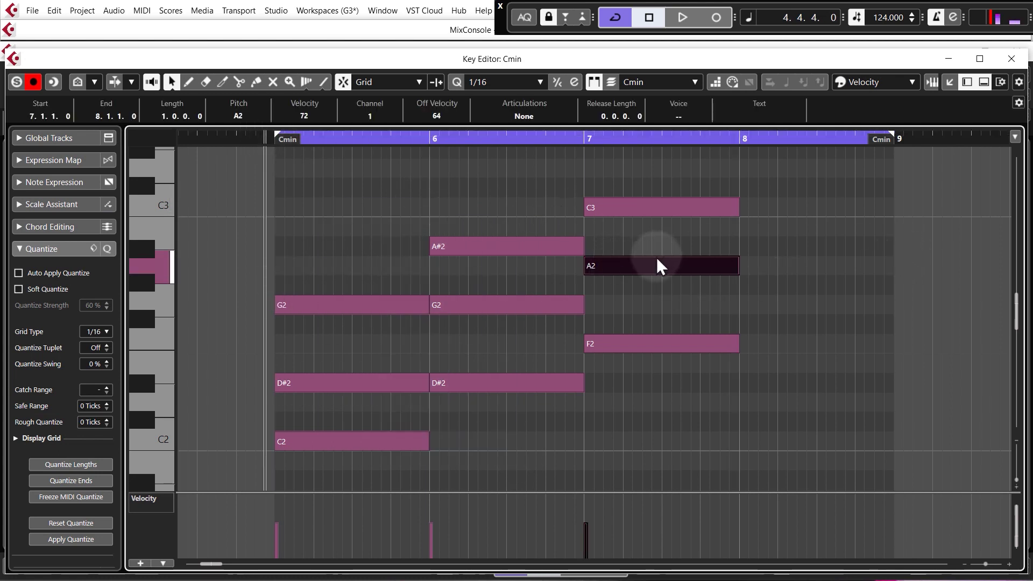
{"action": "left_click_drag", "start_coordinate": [656, 272], "coordinate": [657, 292]}
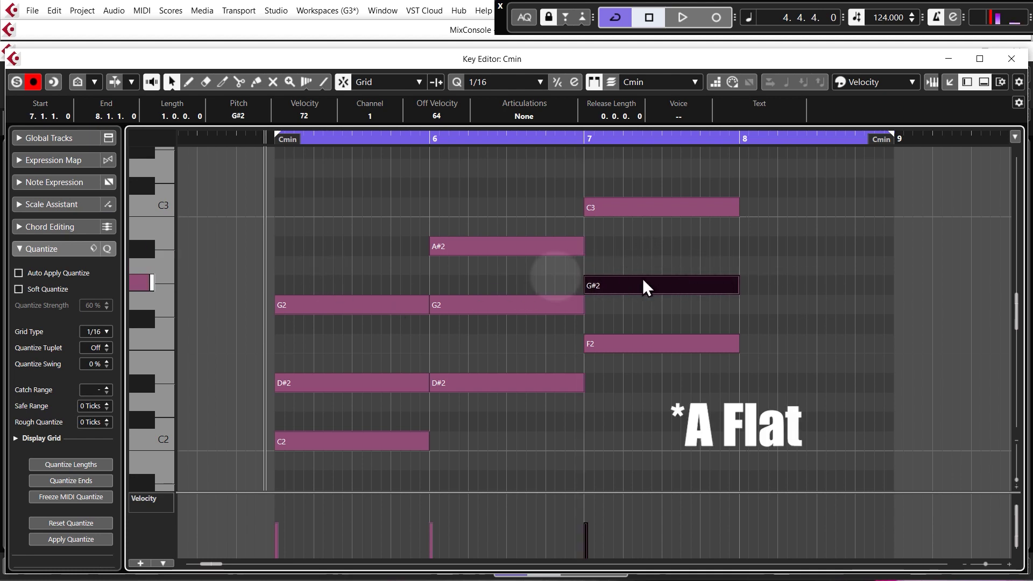
- Play the progression through the altered bar 7 chord, deselect the note, and stop playback
{"action": "key", "text": "space"}
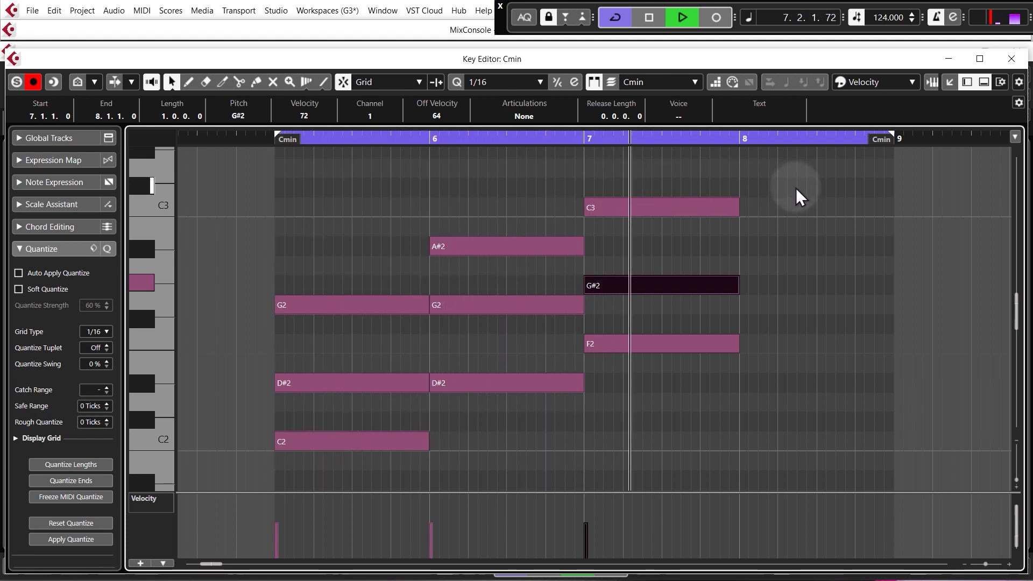
{"action": "left_click", "coordinate": [807, 232]}
{"action": "key", "text": "space"}
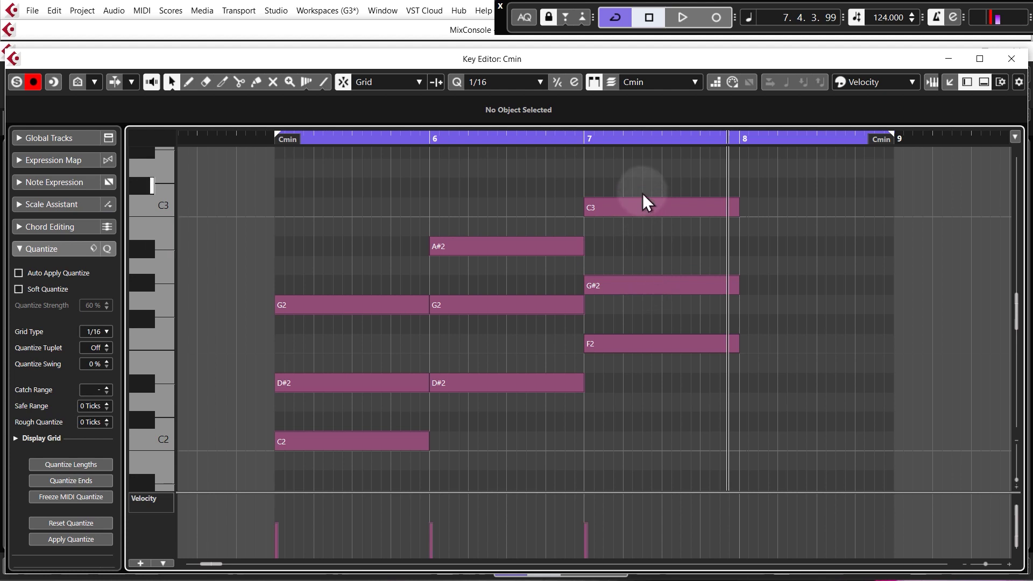
- Raise the G#2 note in bar 7 back to A2 and play that chord with the editor soloed
{"action": "left_click_drag", "start_coordinate": [645, 285], "coordinate": [645, 271]}
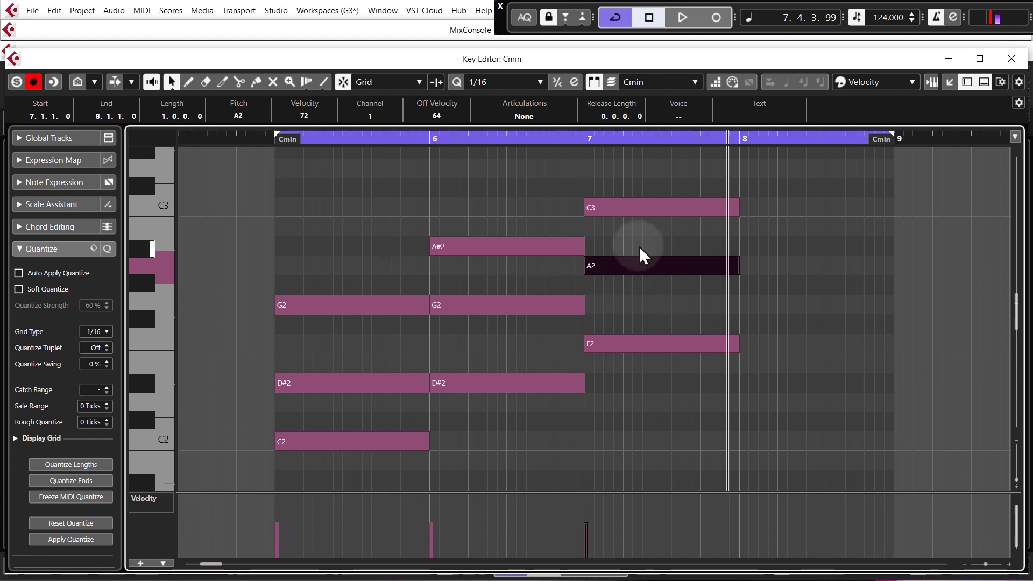
{"action": "left_click", "coordinate": [584, 139]}
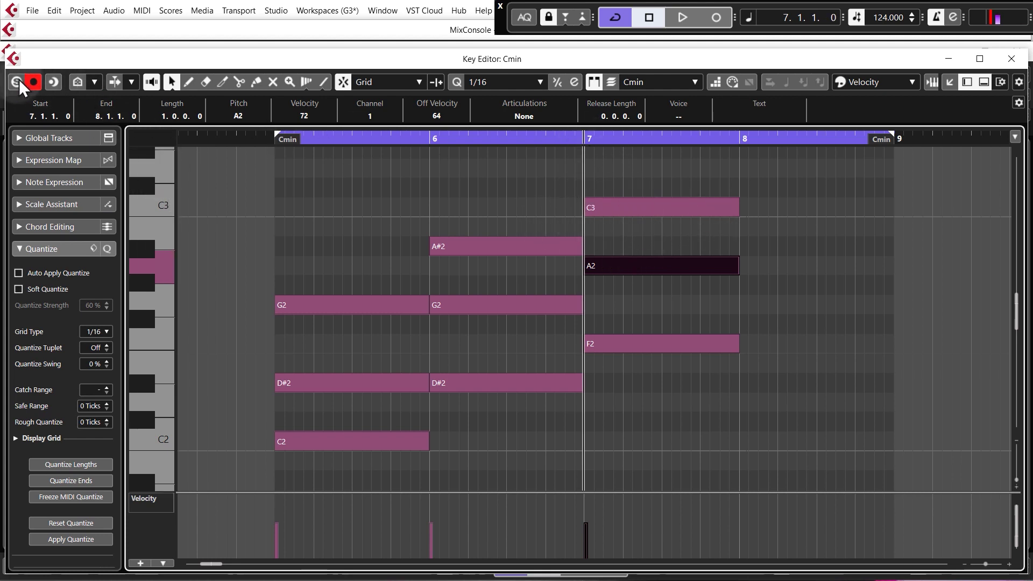
{"action": "key", "text": "space"}
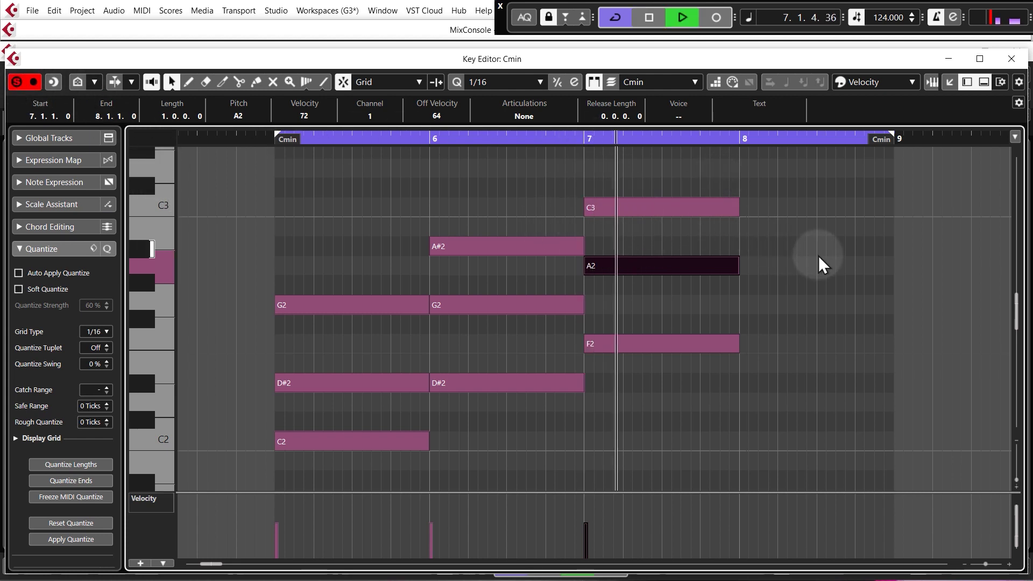
{"action": "key", "text": "space"}
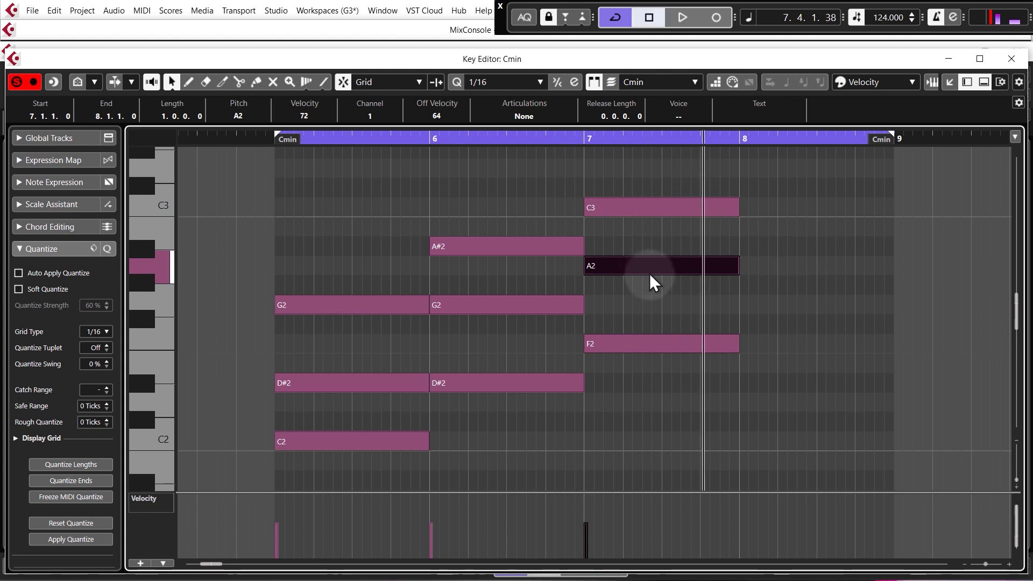
- Lower the A2 note in bar 7 to G#2 again and play the soloed chord from bar 7 for comparison
{"action": "key", "text": "Down"}
{"action": "left_click", "coordinate": [578, 139]}
{"action": "key", "text": "space"}
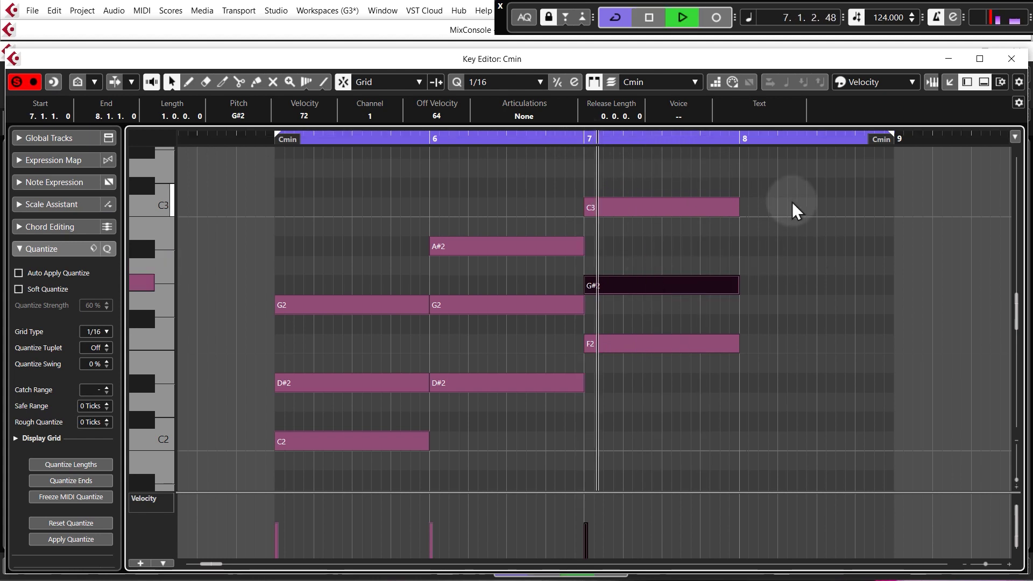
{"action": "key", "text": "space"}
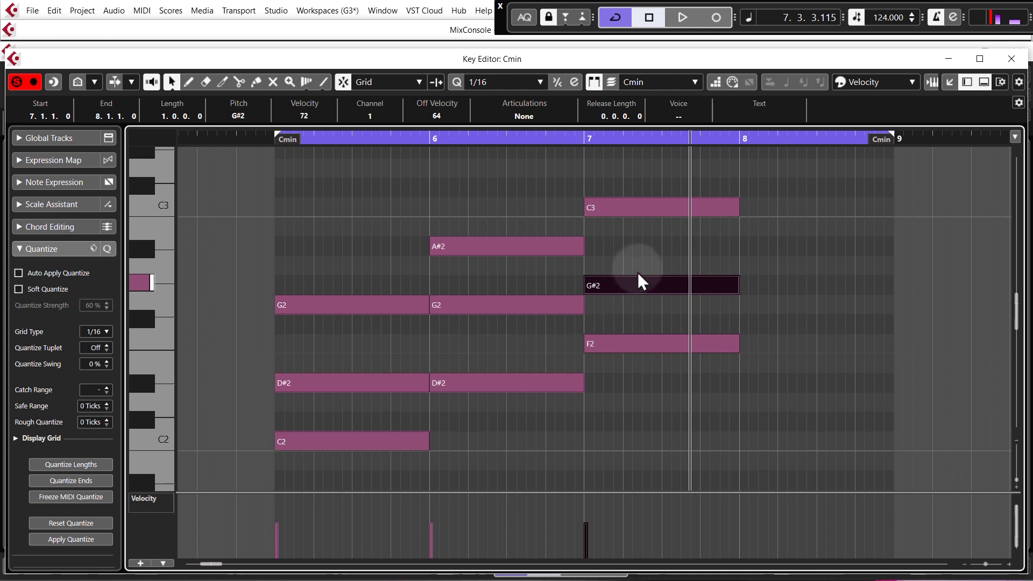
- Raise the G#2 note in bar 7 to A2 and play the soloed chord from the start of bar 7
{"action": "key", "text": "Up"}
{"action": "left_click", "coordinate": [589, 139]}
{"action": "key", "text": "space"}
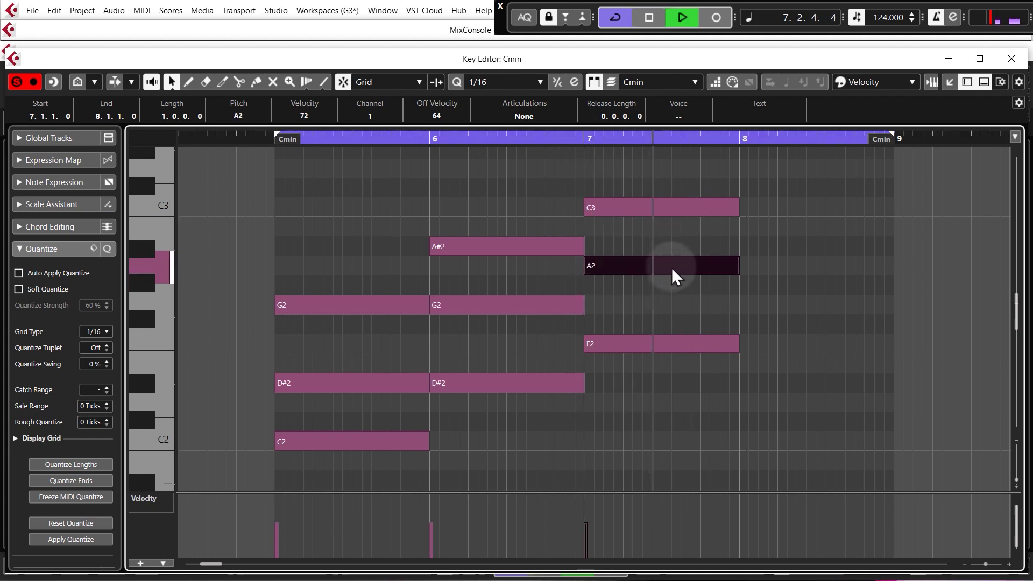
{"action": "key", "text": "space"}
- Lower the A2 note in bar 7 to G#2 and play the chord from bar 7 once more
{"action": "key", "text": "Down"}
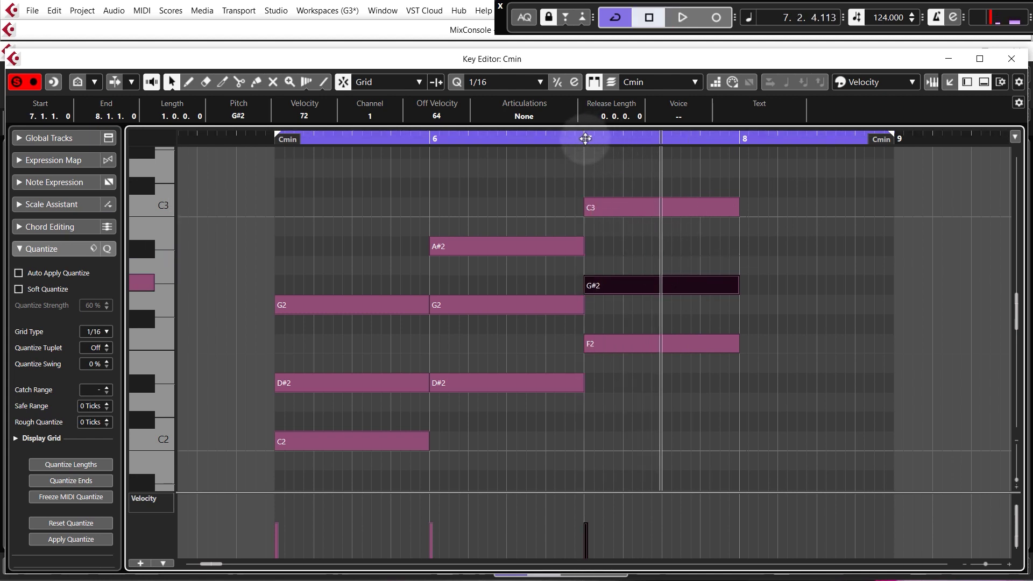
{"action": "left_click", "coordinate": [588, 137]}
{"action": "key", "text": "space"}
{"action": "key", "text": "space"}
- Raise the bar 7 G#2 note to A2 and play the unsoloed progression from the start of the part
{"action": "key", "text": "Up"}
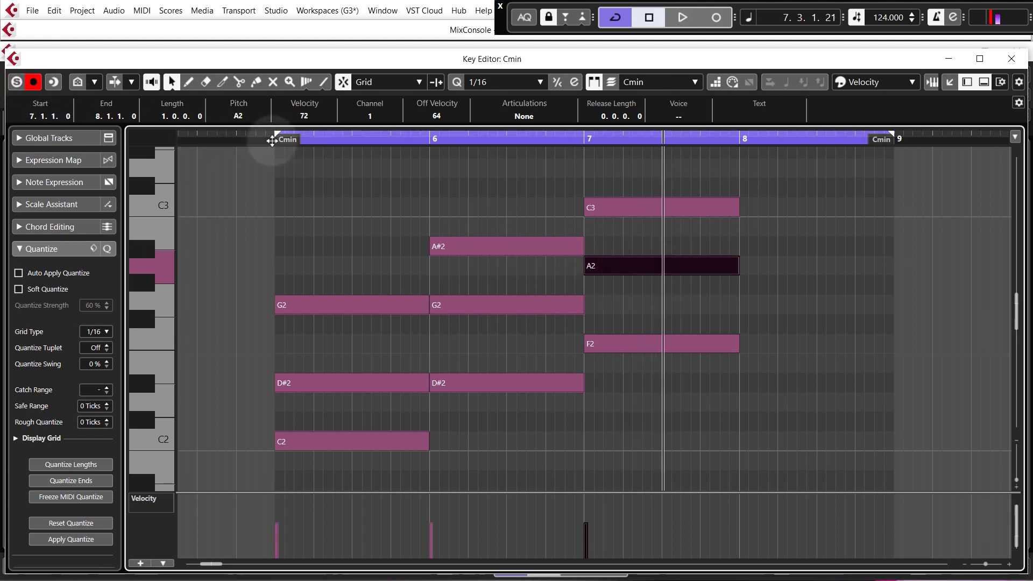
{"action": "left_click", "coordinate": [272, 141]}
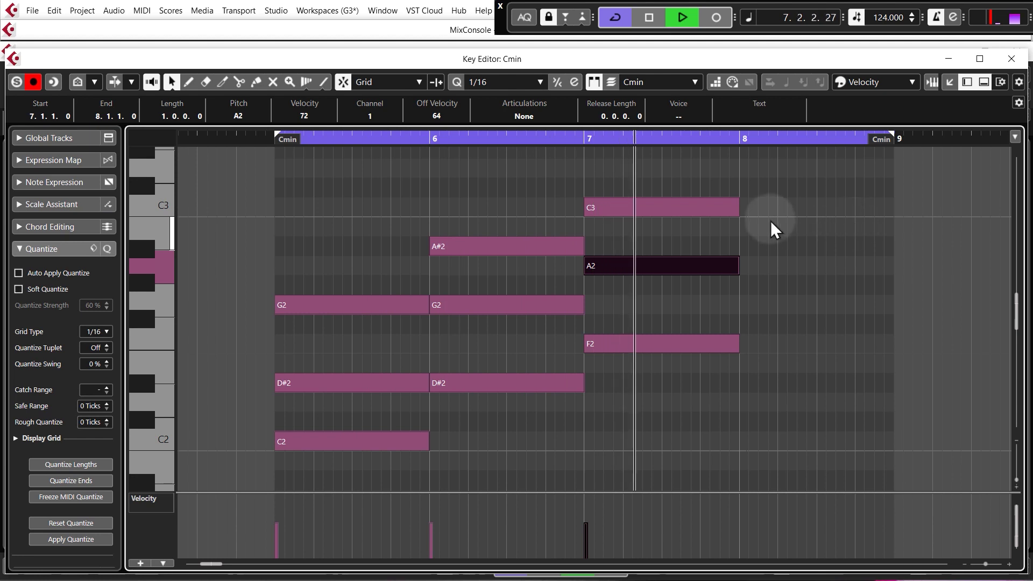
{"action": "left_click", "coordinate": [787, 220]}
{"action": "key", "text": "space"}
- Lower the bar 7 A2 note to G#2 and play the whole progression from the start of the part for comparison
{"action": "left_click", "coordinate": [628, 272]}
{"action": "left_click_drag", "start_coordinate": [627, 276], "coordinate": [626, 289]}
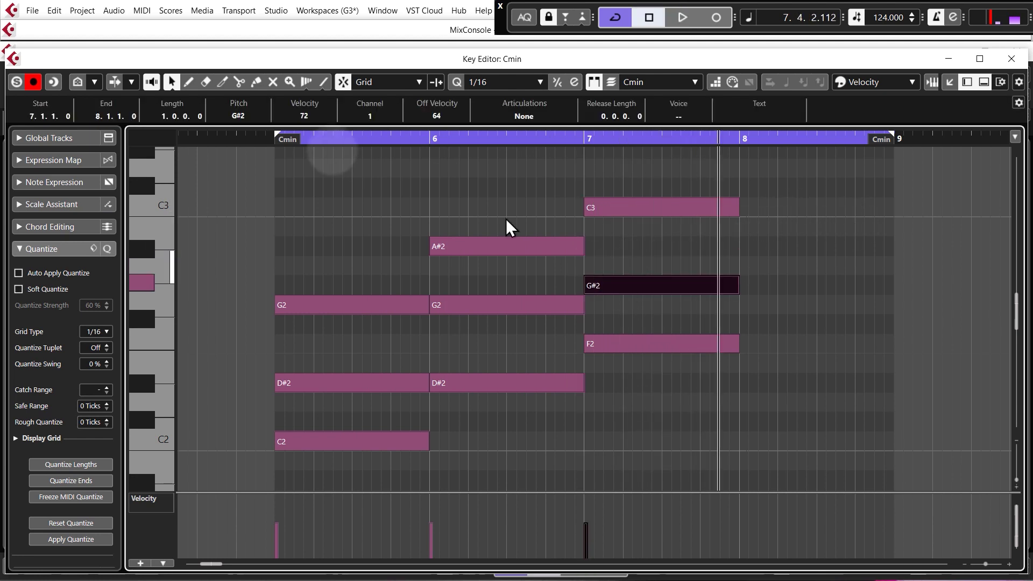
{"action": "left_click", "coordinate": [273, 140]}
{"action": "key", "text": "space"}
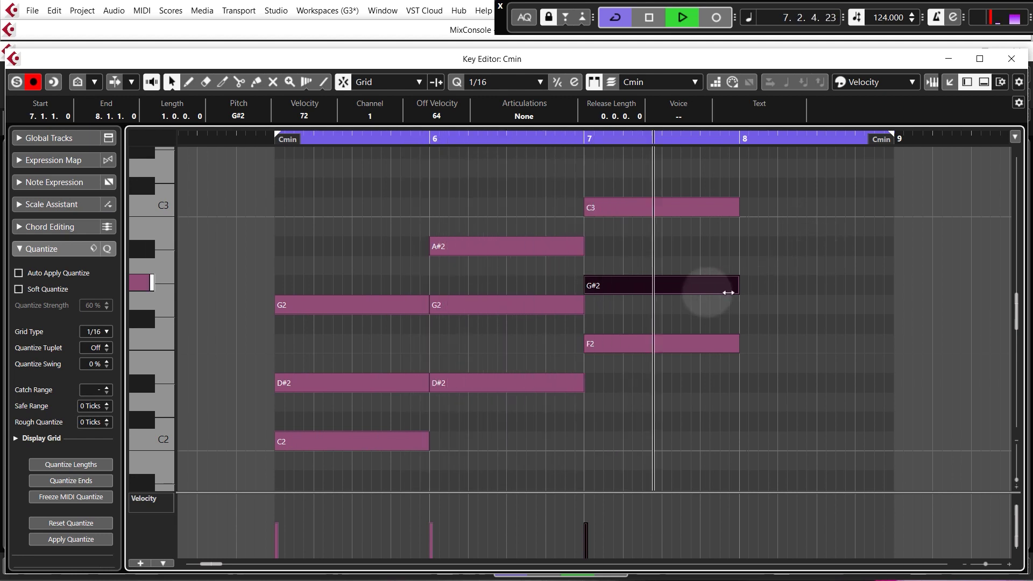
{"action": "key", "text": "space"}
- Restore the G#2 note in the bar 7 chord to A2
{"action": "key", "text": "Up"}
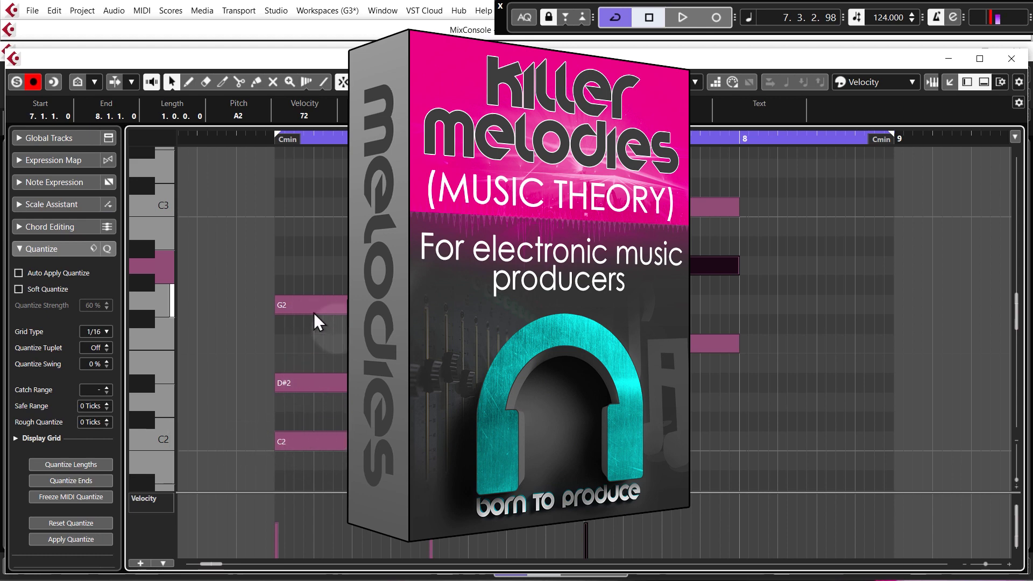
{"action": "left_click", "coordinate": [508, 384]}
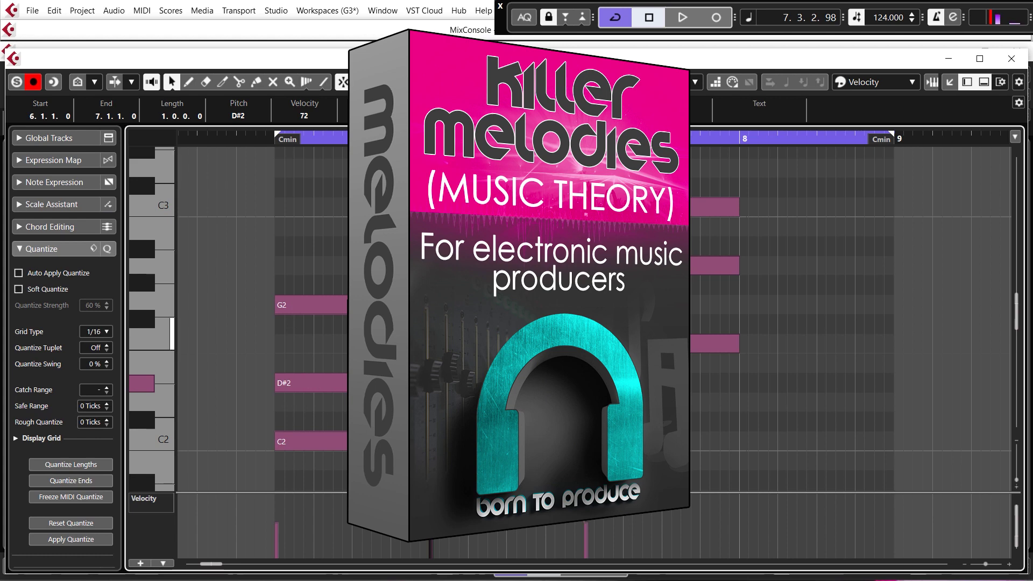
{"action": "scroll", "coordinate": [230, 357], "scroll_direction": "down", "scroll_amount": 2, "text": "ctrl"}
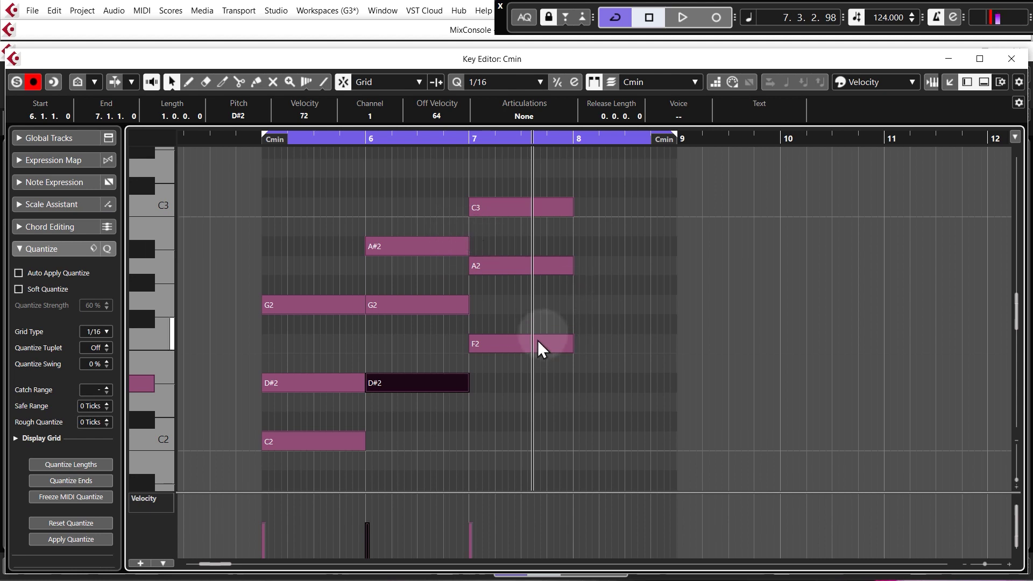
{"action": "scroll", "coordinate": [309, 342], "scroll_direction": "up", "scroll_amount": 2}
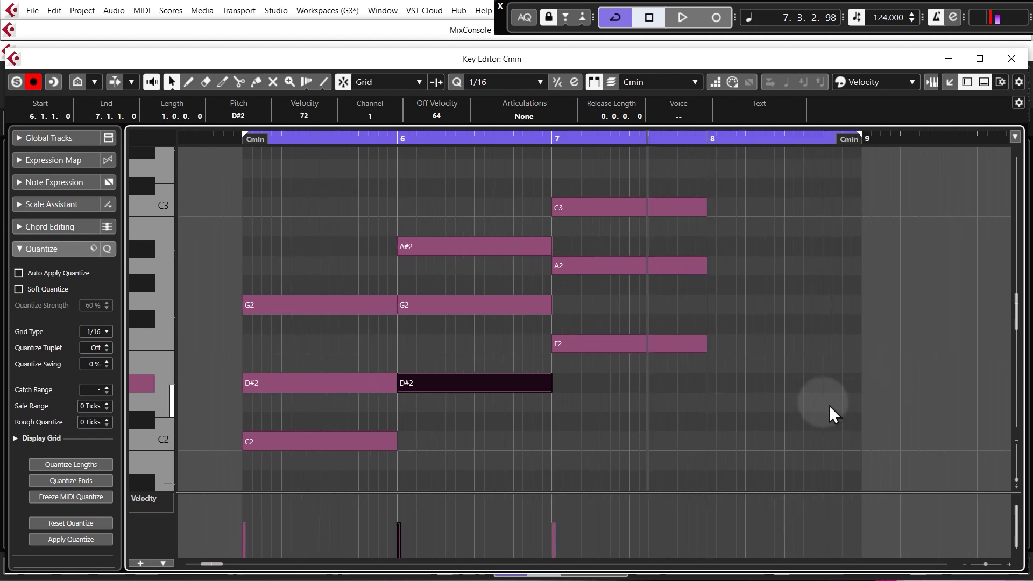
- Shorten the bar 7 chord to a length of 0.3.3.0 and add a copy of it at bar 8 with length 0.1.3.0
{"action": "left_click_drag", "start_coordinate": [771, 398], "coordinate": [676, 186]}
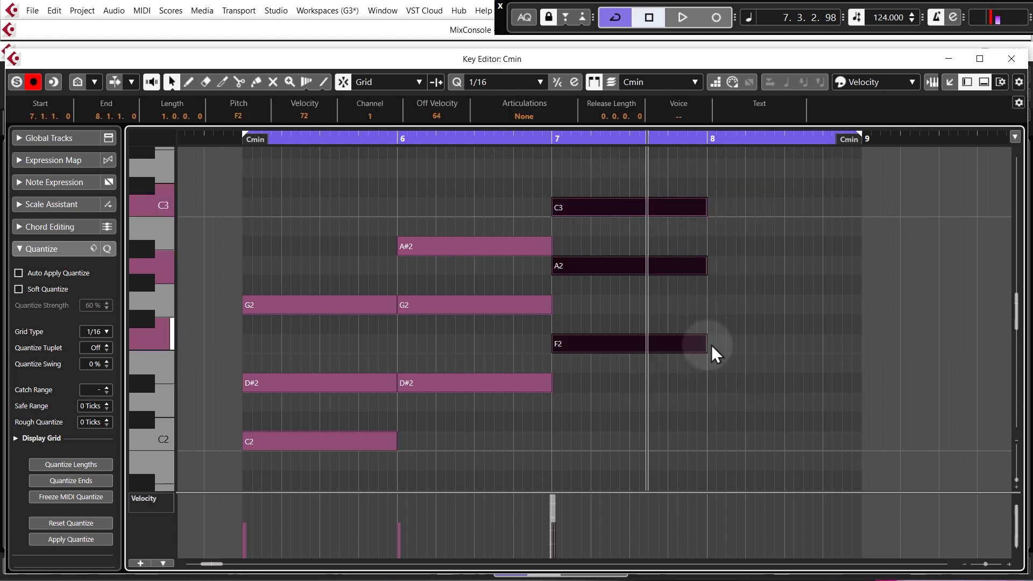
{"action": "left_click_drag", "start_coordinate": [704, 346], "coordinate": [696, 345]}
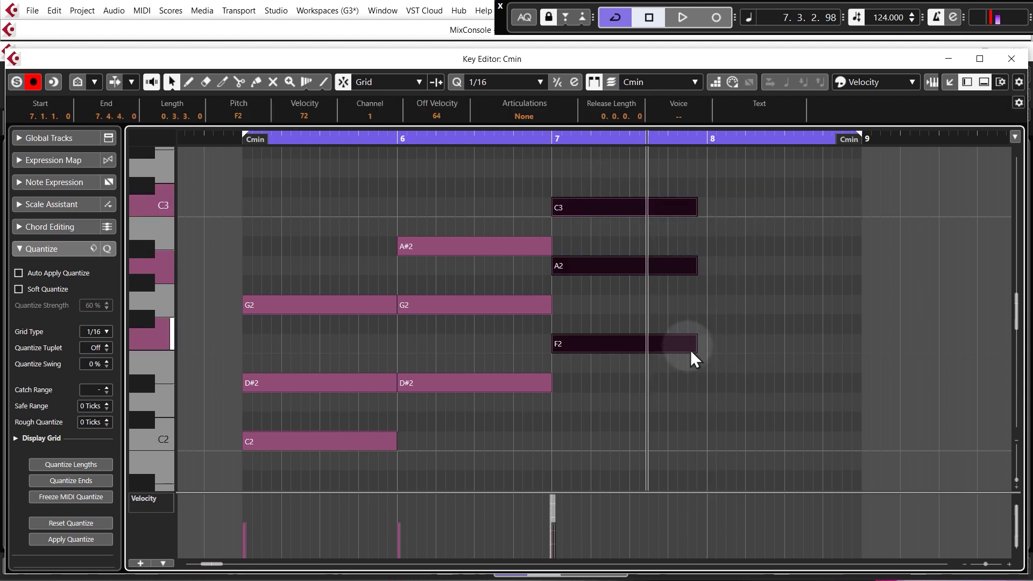
{"action": "left_click_drag", "start_coordinate": [586, 275], "coordinate": [727, 279]}
{"action": "left_click_drag", "start_coordinate": [727, 280], "coordinate": [727, 279]}
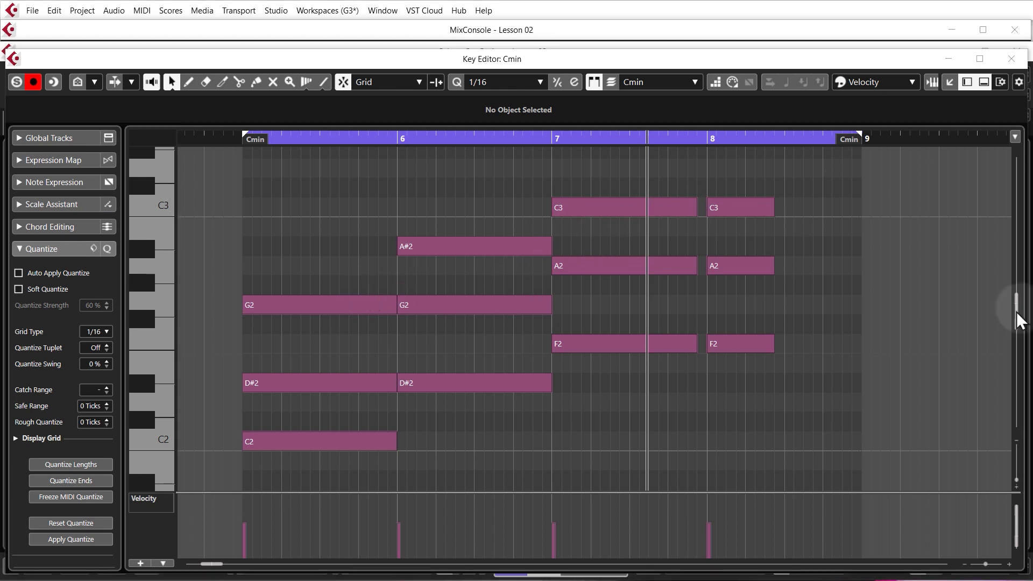
- Turn bar 8's A2 into a 0.0.3.0 note followed by a copy at A3 on 8.1.4, and play from bar 7
{"action": "scroll", "coordinate": [779, 347], "scroll_direction": "up", "scroll_amount": 3}
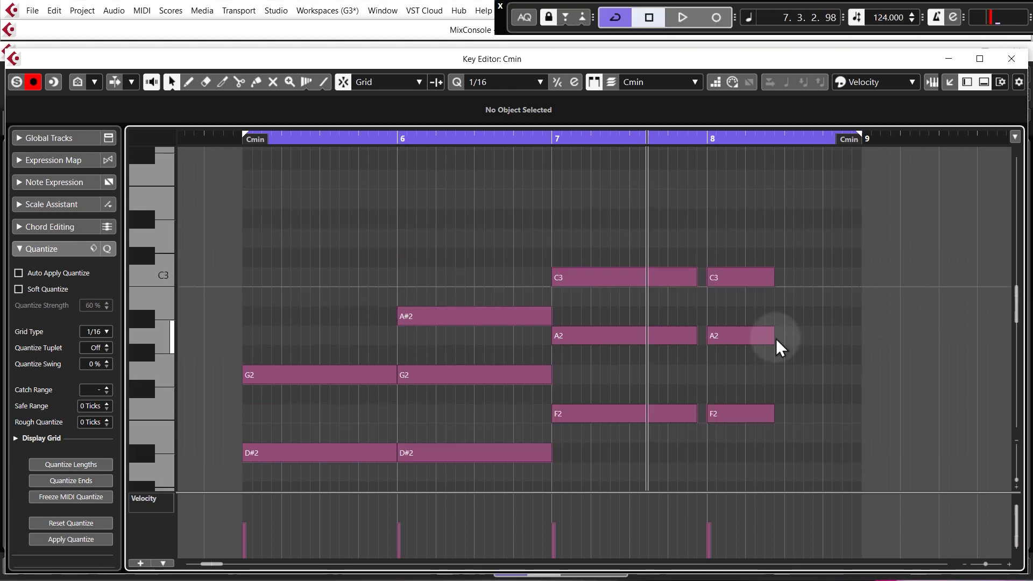
{"action": "left_click_drag", "start_coordinate": [773, 338], "coordinate": [735, 339]}
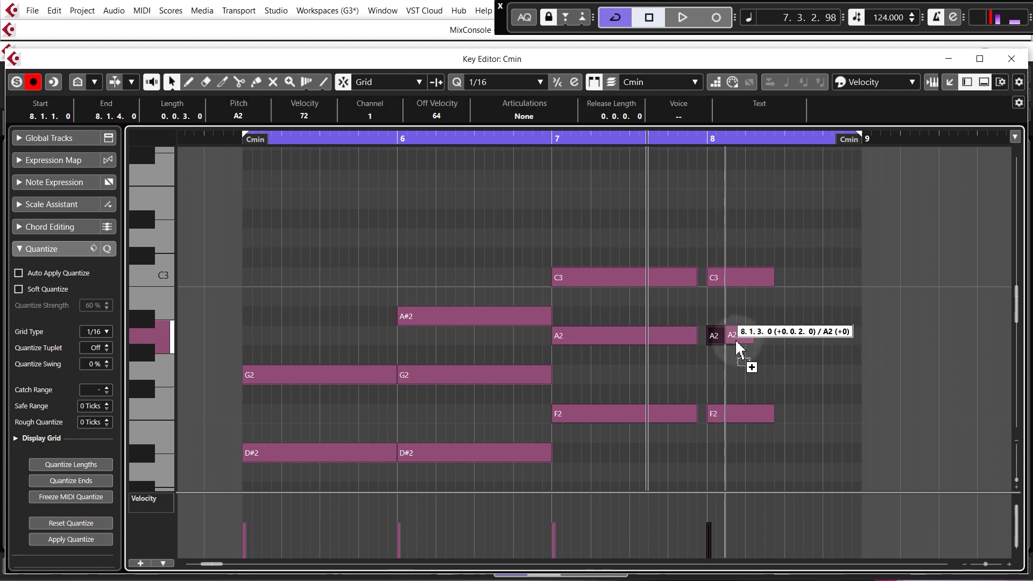
{"action": "key", "text": "ctrl+d"}
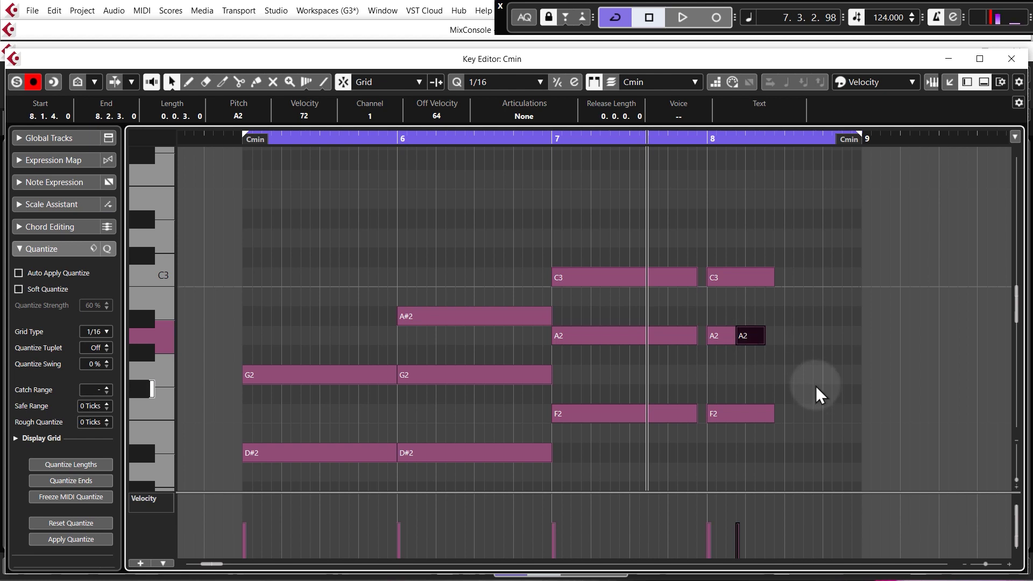
{"action": "key", "text": "shift+Up"}
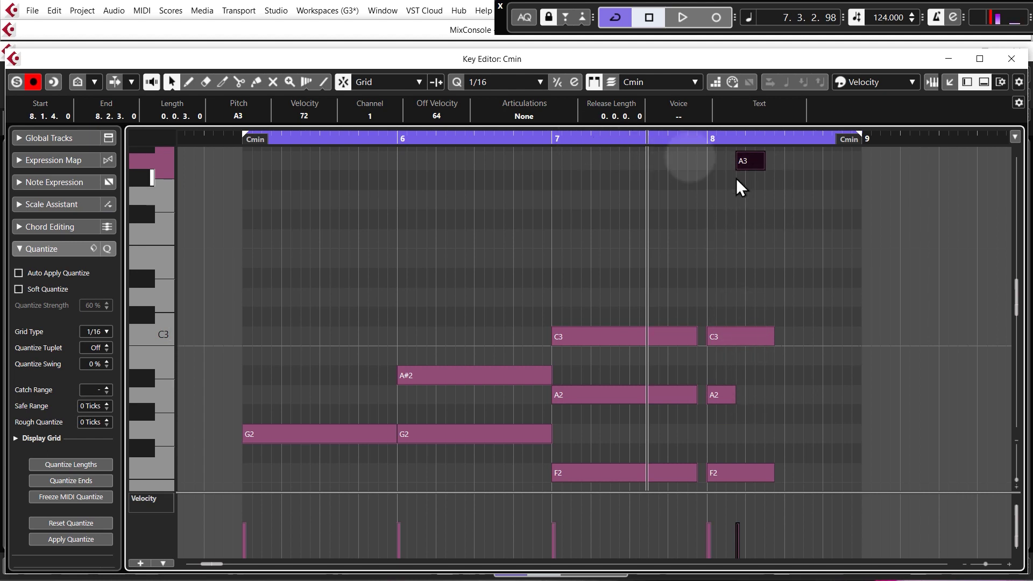
{"action": "left_click", "coordinate": [553, 138]}
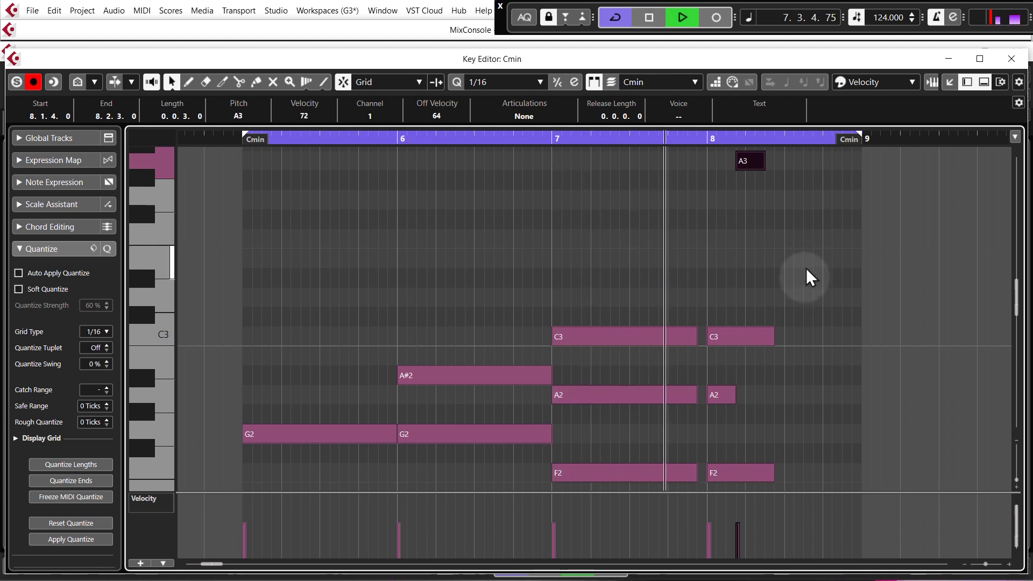
{"action": "key", "text": "space"}
- Copy the F2, A2 and C3 chord from bar 8 to 8.3.1 and shorten its notes to 0.0.2.0
{"action": "left_click_drag", "start_coordinate": [718, 296], "coordinate": [799, 474]}
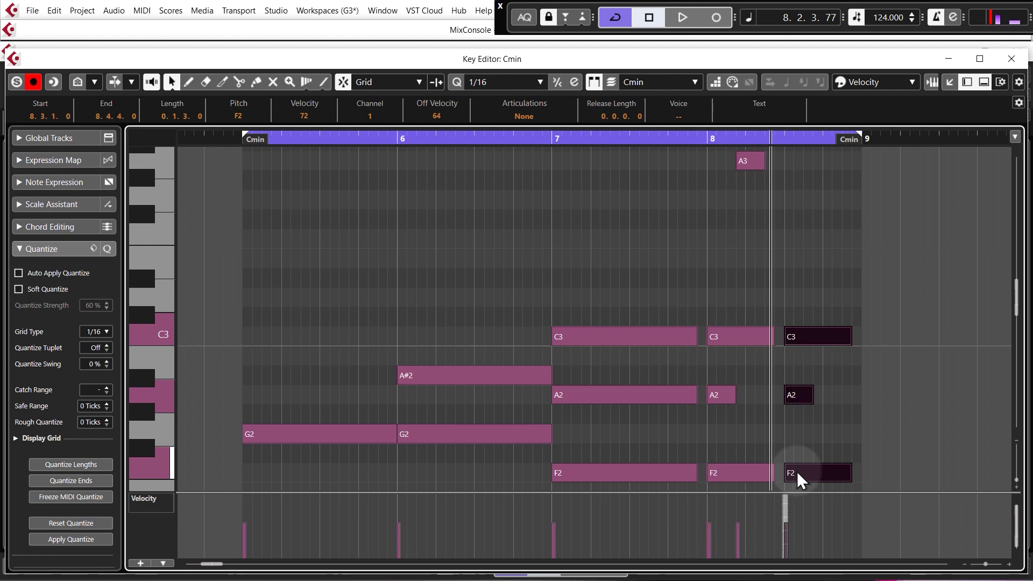
{"action": "left_click", "coordinate": [823, 399]}
{"action": "left_click_drag", "start_coordinate": [850, 337], "coordinate": [803, 343]}
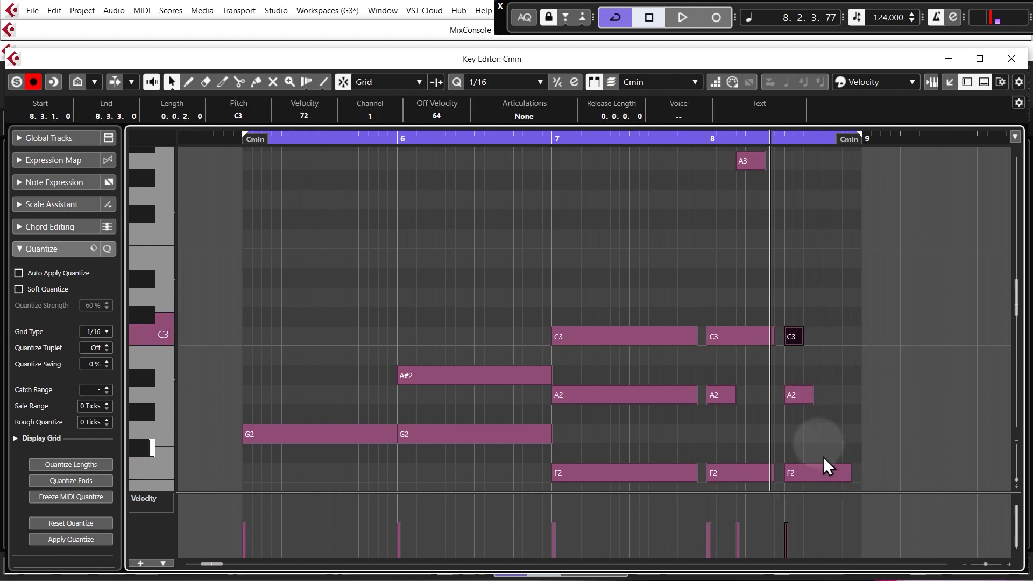
{"action": "left_click_drag", "start_coordinate": [849, 474], "coordinate": [803, 473]}
- Play the short chord from 8.3 with cycle on, then stop and deselect its notes
{"action": "scroll", "coordinate": [753, 442], "scroll_direction": "up", "scroll_amount": 3}
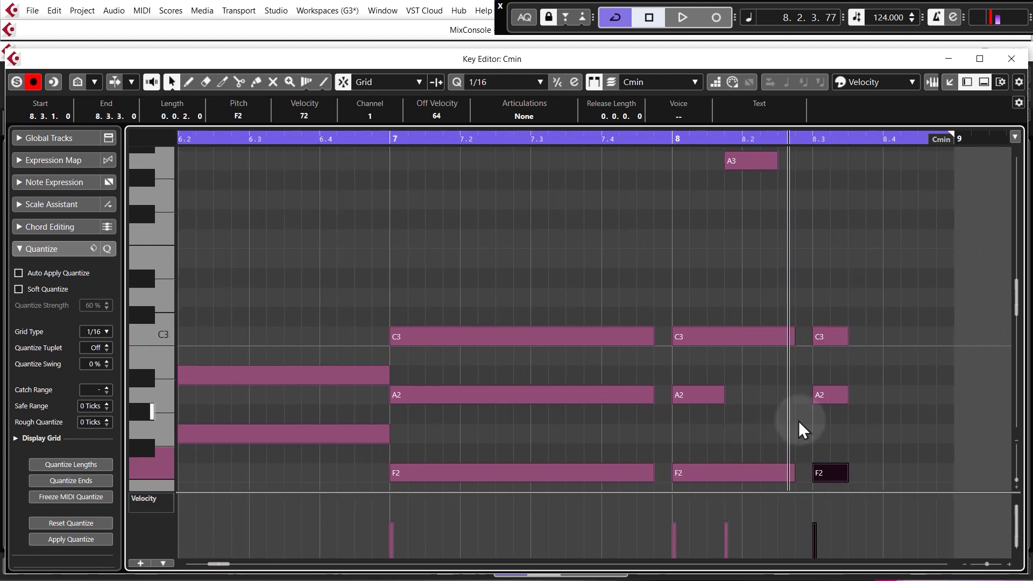
{"action": "scroll", "coordinate": [839, 333], "scroll_direction": "down", "scroll_amount": 4}
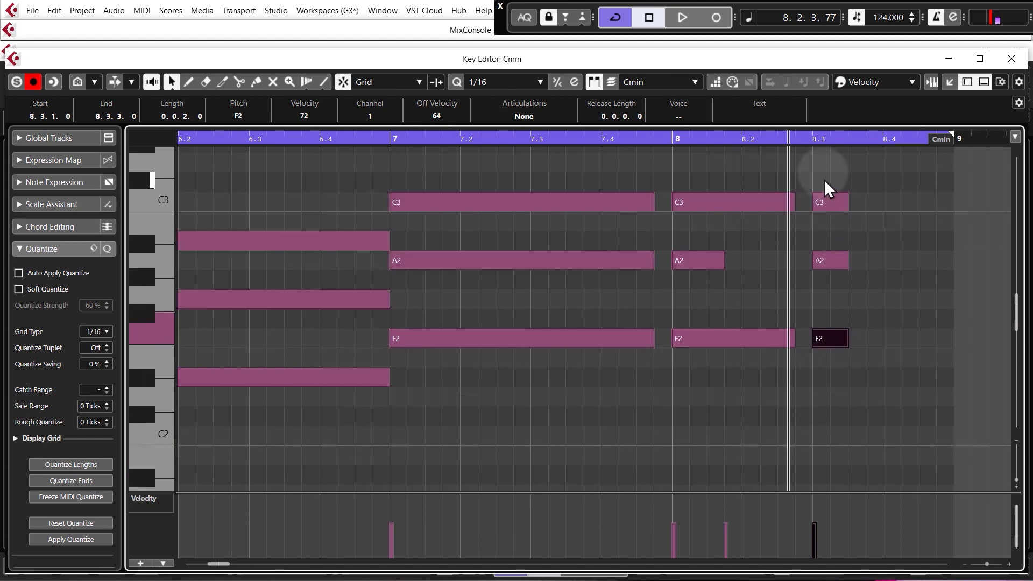
{"action": "left_click", "coordinate": [813, 137]}
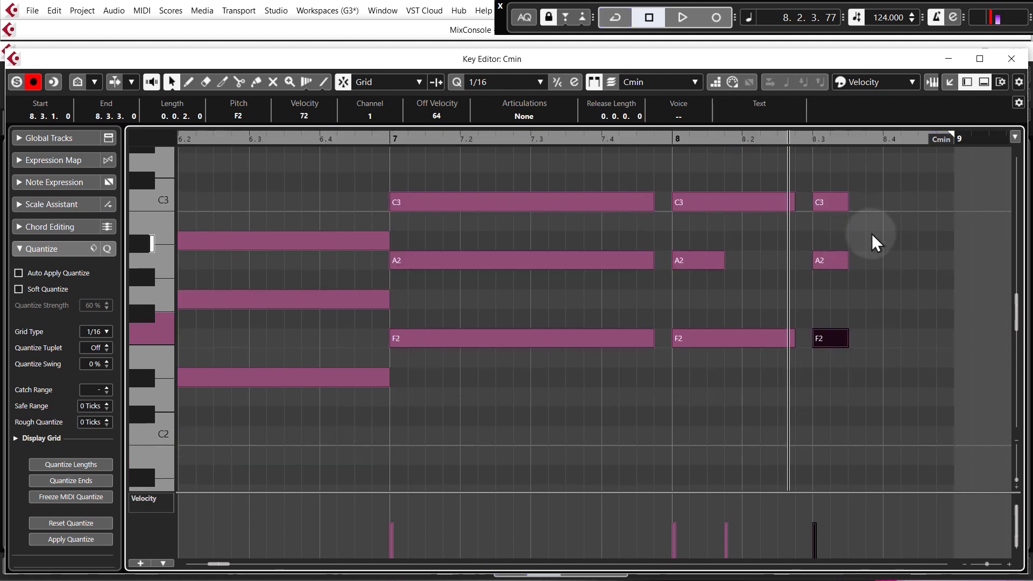
{"action": "left_click", "coordinate": [812, 138]}
{"action": "left_click", "coordinate": [815, 141]}
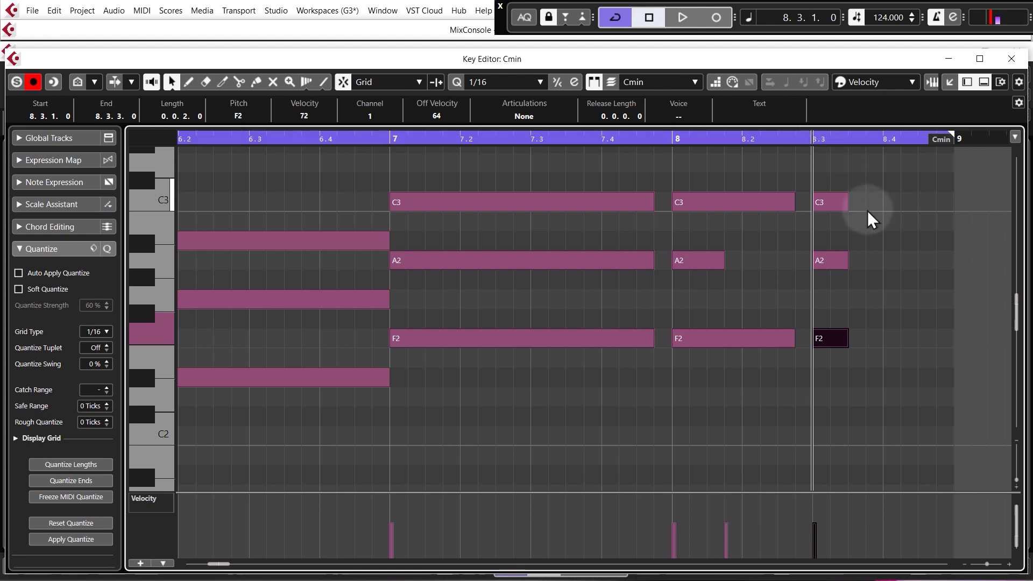
{"action": "left_click", "coordinate": [924, 227]}
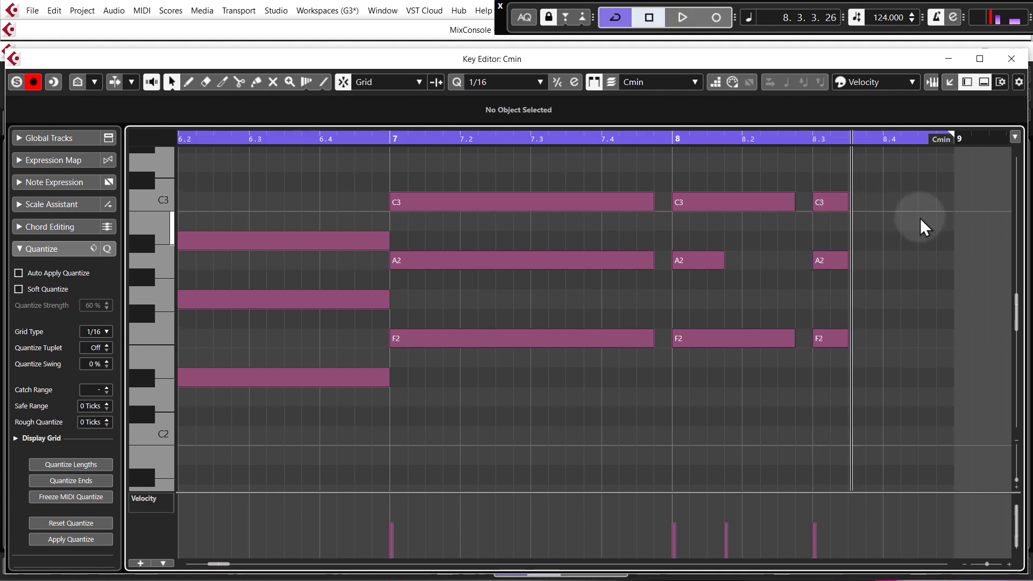
- Copy the short chord from 8.3.1 to 8.3.4 and transpose the copy down to D#2, G2 and A#2
{"action": "left_click_drag", "start_coordinate": [827, 184], "coordinate": [819, 404]}
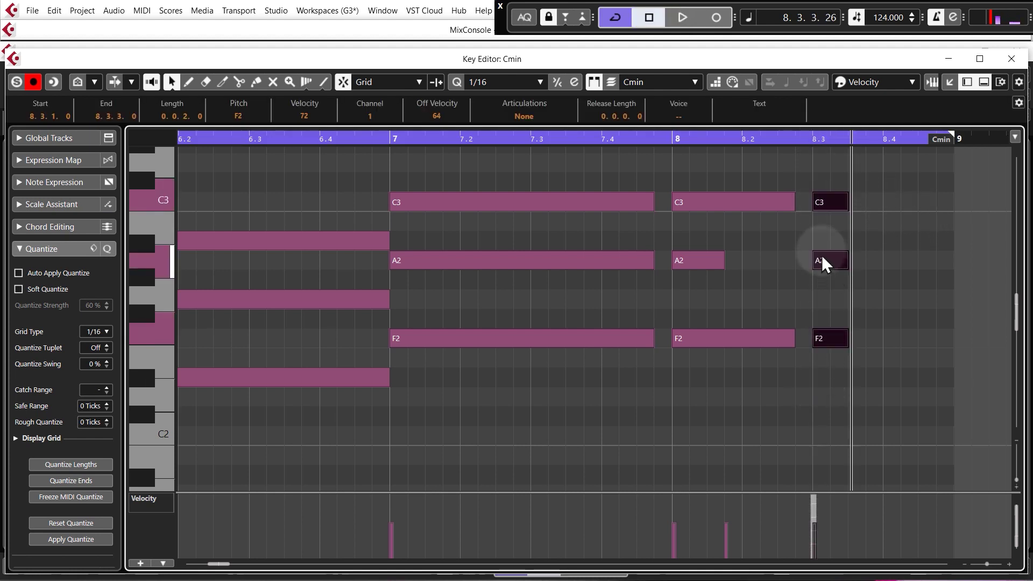
{"action": "key", "text": "g"}
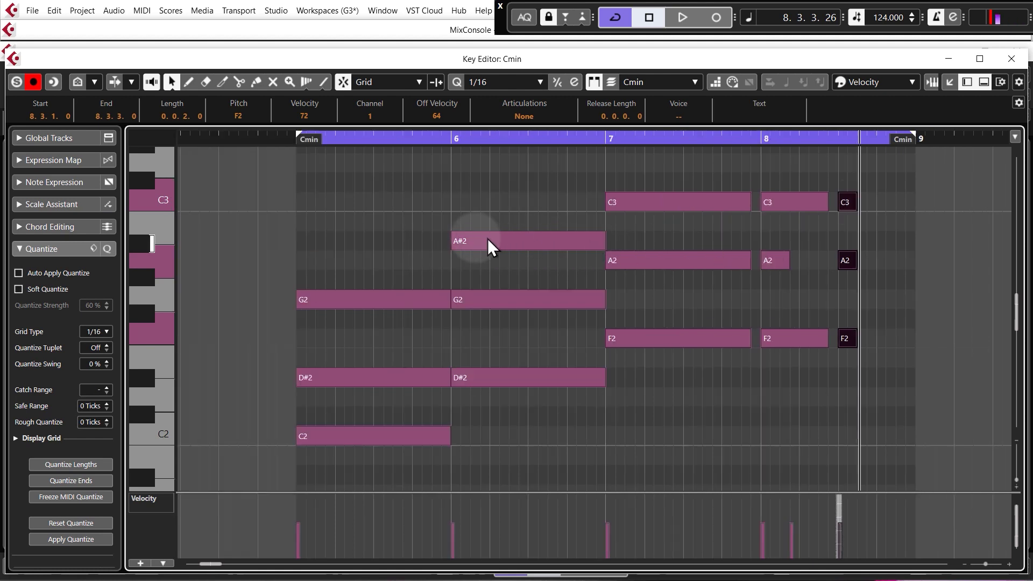
{"action": "left_click_drag", "start_coordinate": [848, 203], "coordinate": [877, 241]}
{"action": "left_click", "coordinate": [879, 208]}
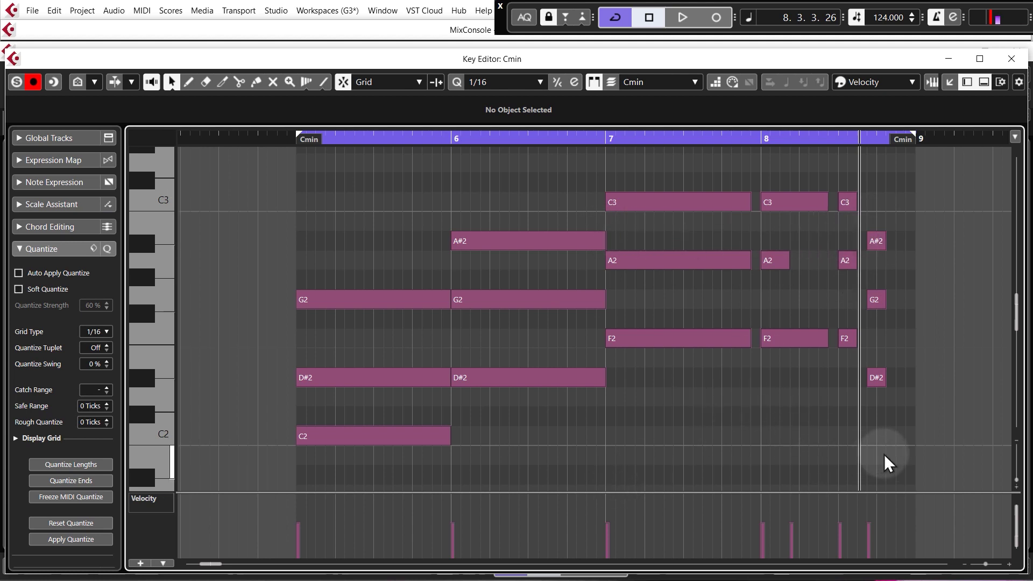
- Copy the D#2 chord to 8.4.3 one semitone lower and move its F#2 to F2, giving D2, F2 and A2
{"action": "left_click_drag", "start_coordinate": [864, 452], "coordinate": [883, 239]}
{"action": "left_click_drag", "start_coordinate": [877, 381], "coordinate": [905, 402]}
{"action": "left_click", "coordinate": [894, 369]}
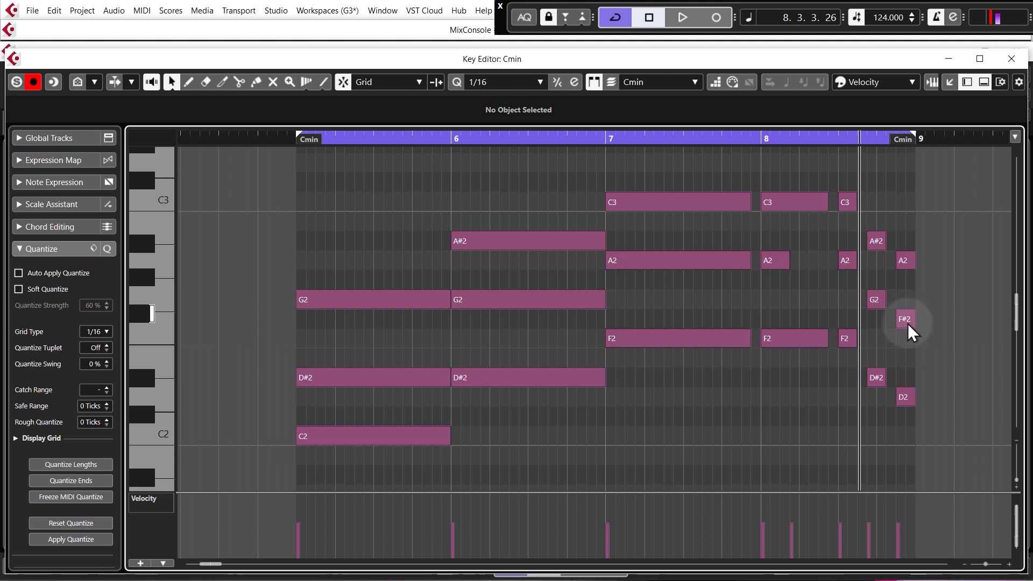
{"action": "left_click_drag", "start_coordinate": [909, 322], "coordinate": [906, 342]}
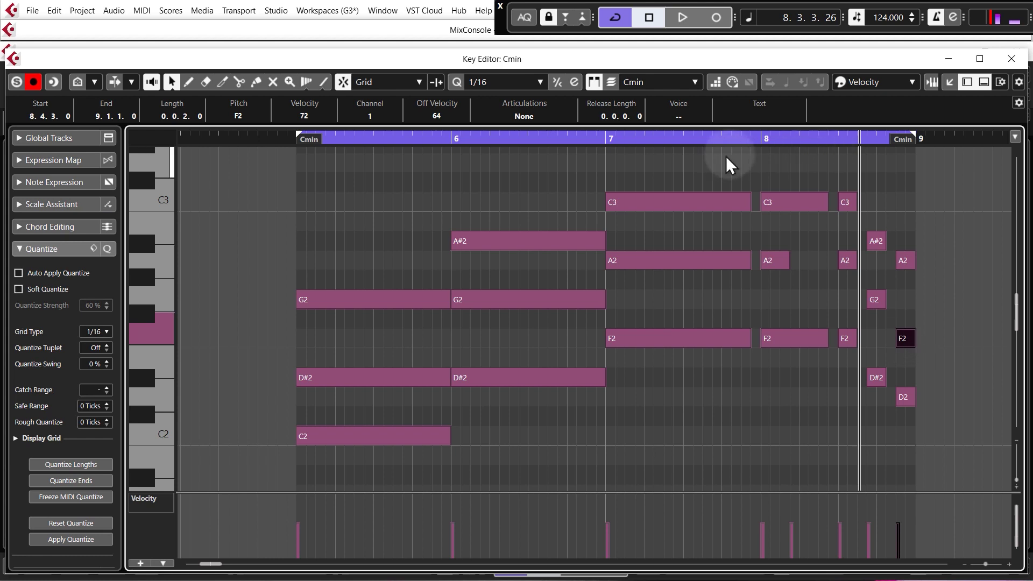
- Play the new chord rhythm from bar 8 and replay the opening of the bar around the A3 note
{"action": "double_click", "coordinate": [759, 141]}
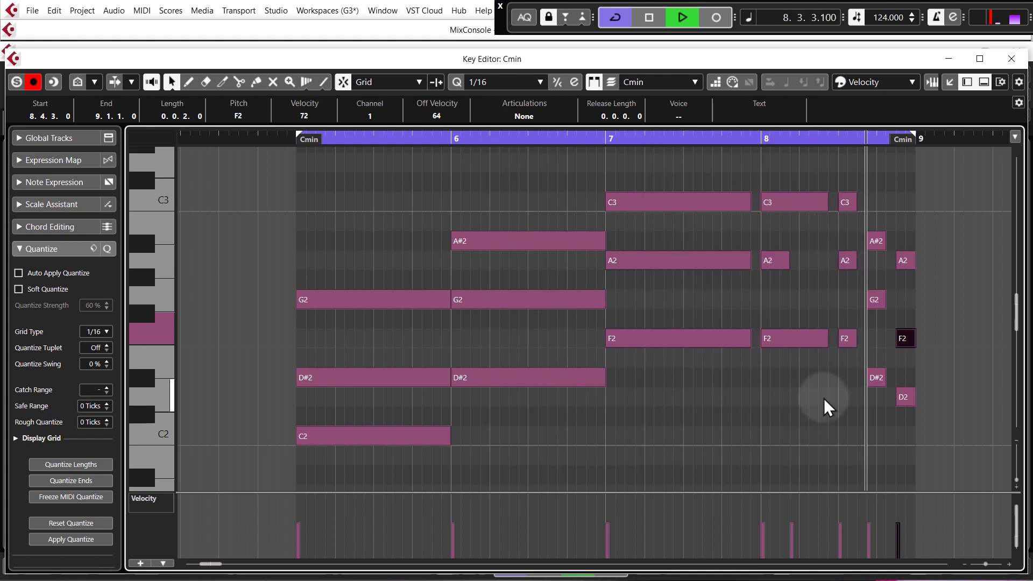
{"action": "key", "text": "space"}
{"action": "scroll", "coordinate": [836, 357], "scroll_direction": "up", "scroll_amount": 3}
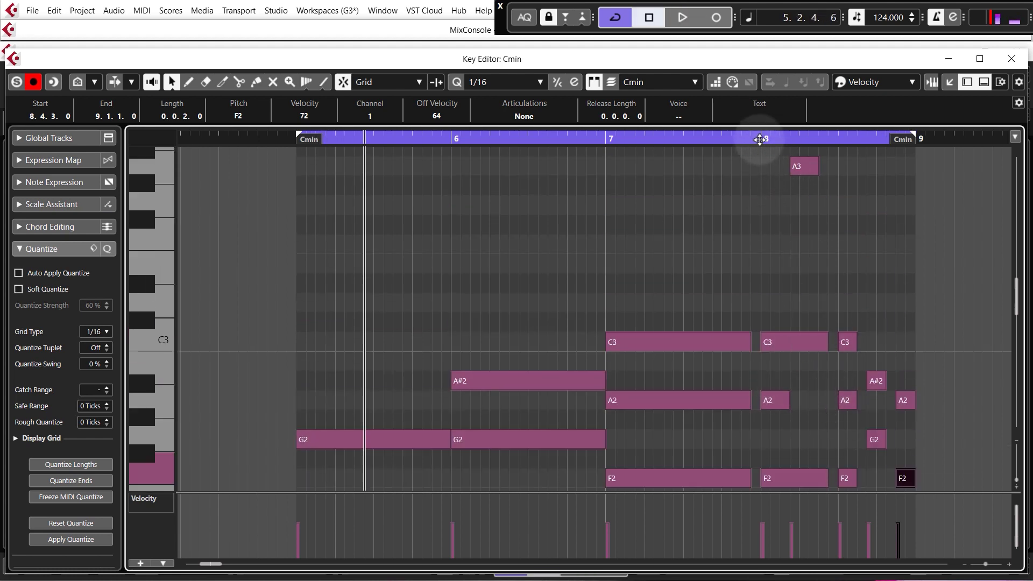
{"action": "left_click", "coordinate": [760, 138]}
{"action": "key", "text": "space"}
{"action": "key", "text": "space"}
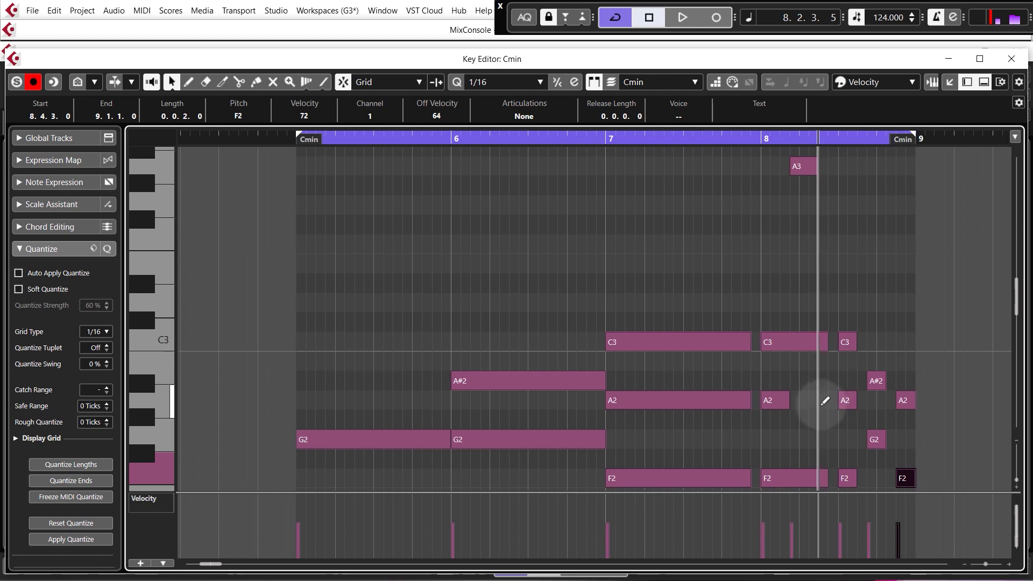
- Draw an A2 note of length 0.0.1.0 at 8.2.3 and play the result from bar 8
{"action": "left_click", "coordinate": [826, 402], "text": "alt"}
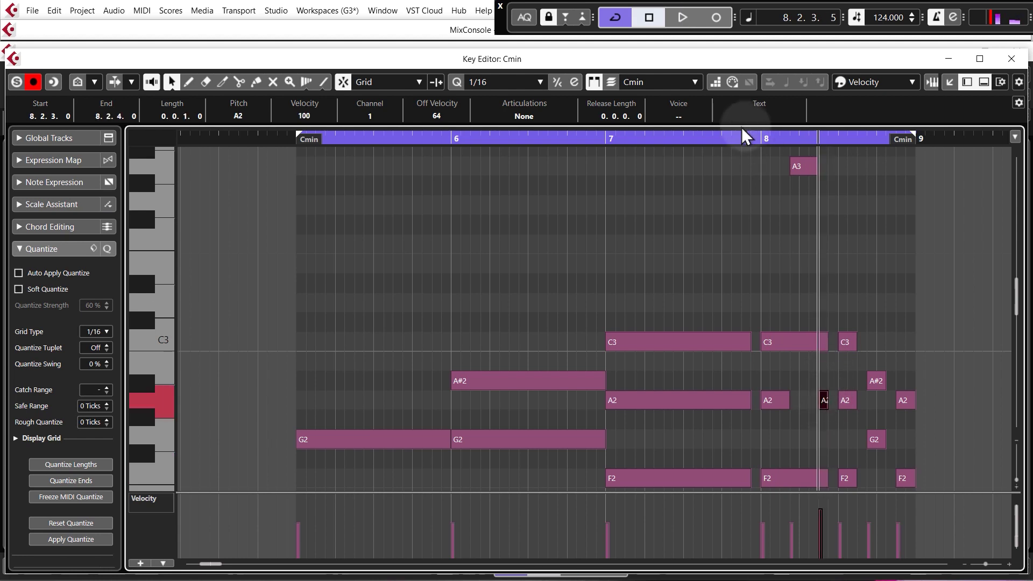
{"action": "left_click", "coordinate": [763, 138]}
{"action": "key", "text": "space"}
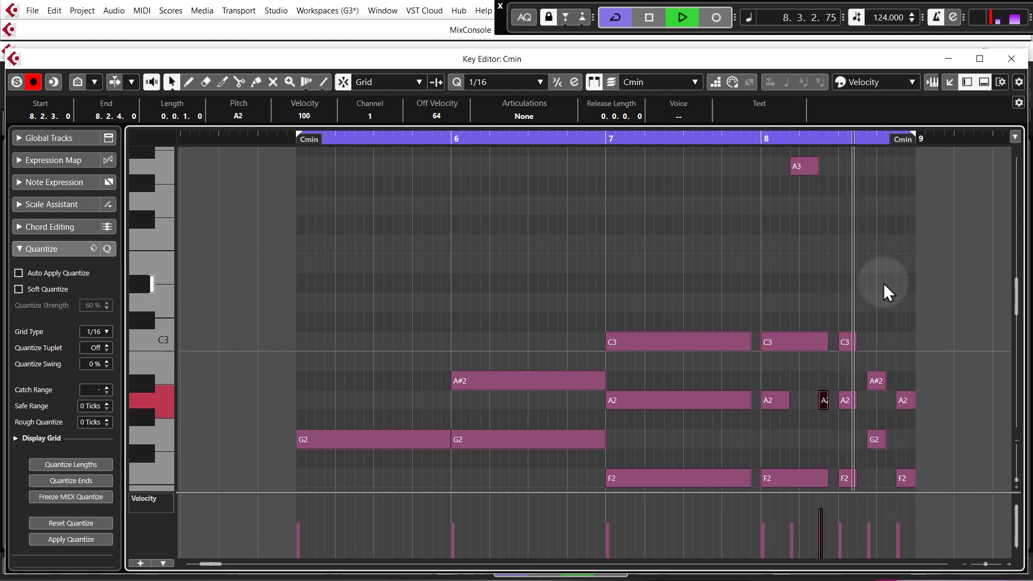
- Stop playback and compare the velocity of the short A2 note at 8.2.3 with the A2 note following it
{"action": "key", "text": "space"}
{"action": "left_click", "coordinate": [801, 466]}
{"action": "scroll", "coordinate": [794, 463], "scroll_direction": "up", "scroll_amount": 1}
{"action": "left_click", "coordinate": [833, 402]}
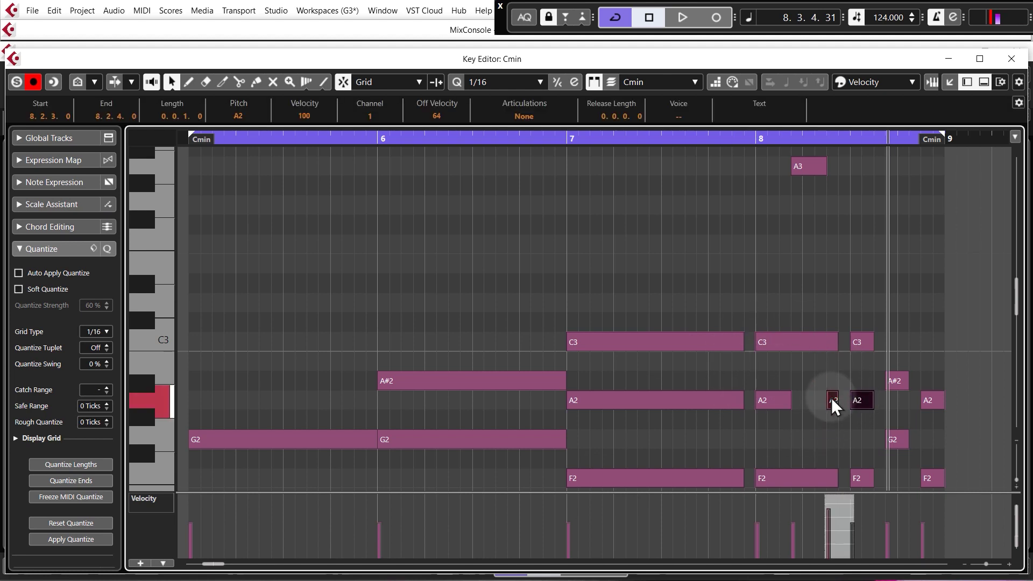
{"action": "left_click", "coordinate": [812, 422]}
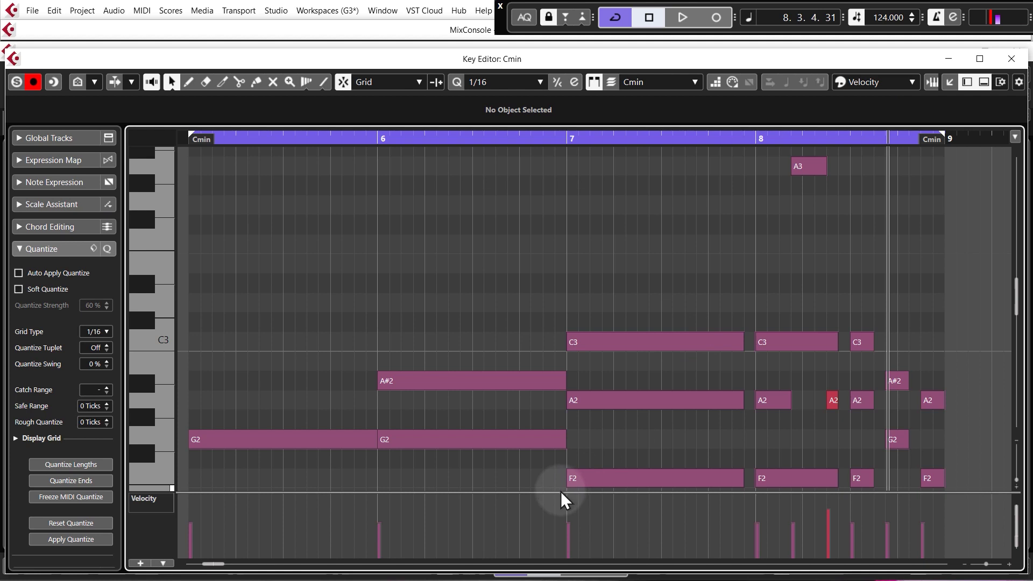
- Enlarge the velocity lane and lower the velocity of the short A2 note at 8.2.3 to match the surrounding notes
{"action": "left_click_drag", "start_coordinate": [557, 493], "coordinate": [565, 418]}
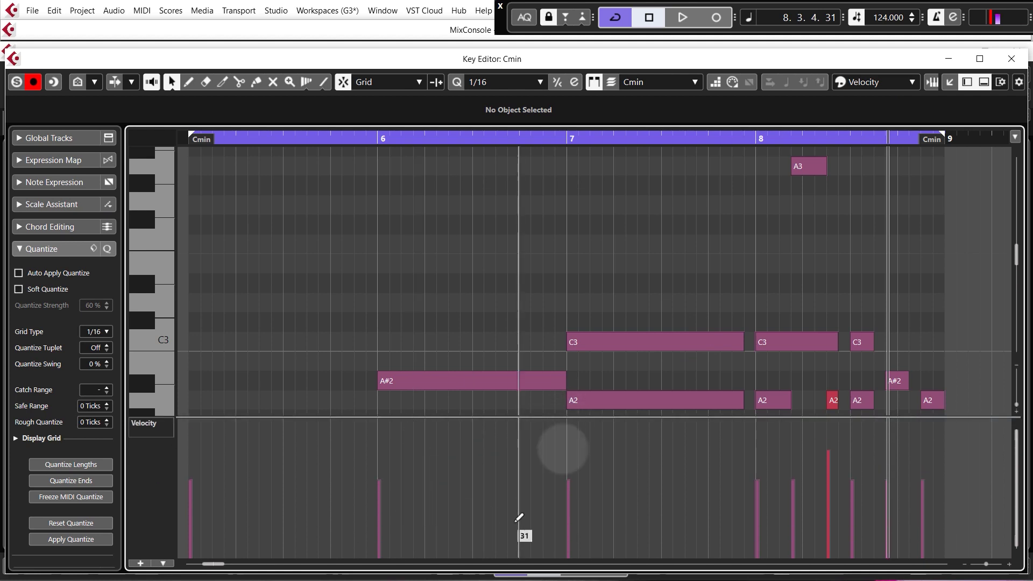
{"action": "left_click", "coordinate": [984, 87]}
{"action": "left_click", "coordinate": [984, 83]}
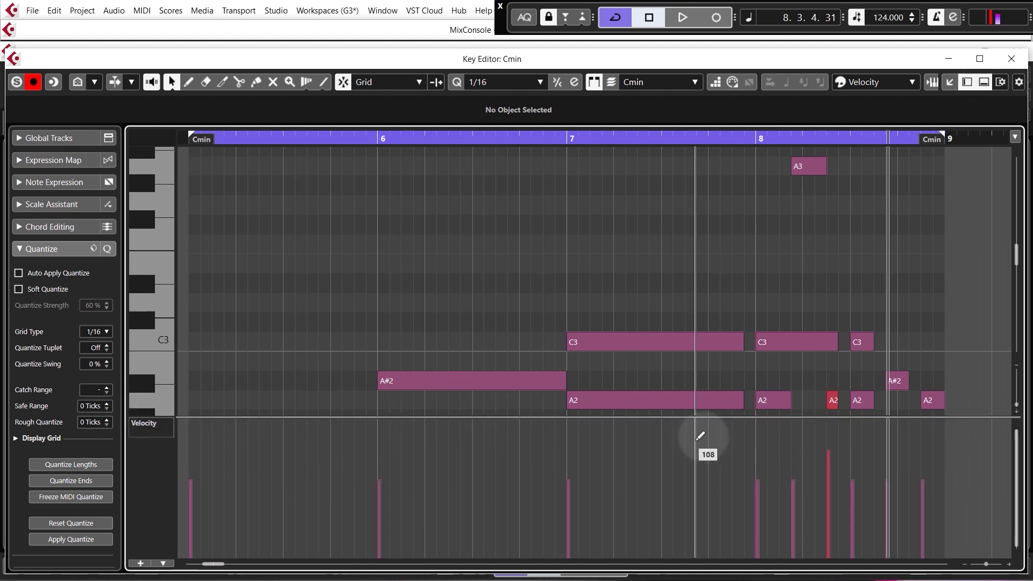
{"action": "scroll", "coordinate": [741, 432], "scroll_direction": "down", "scroll_amount": 3}
{"action": "scroll", "coordinate": [812, 428], "scroll_direction": "up", "scroll_amount": 3}
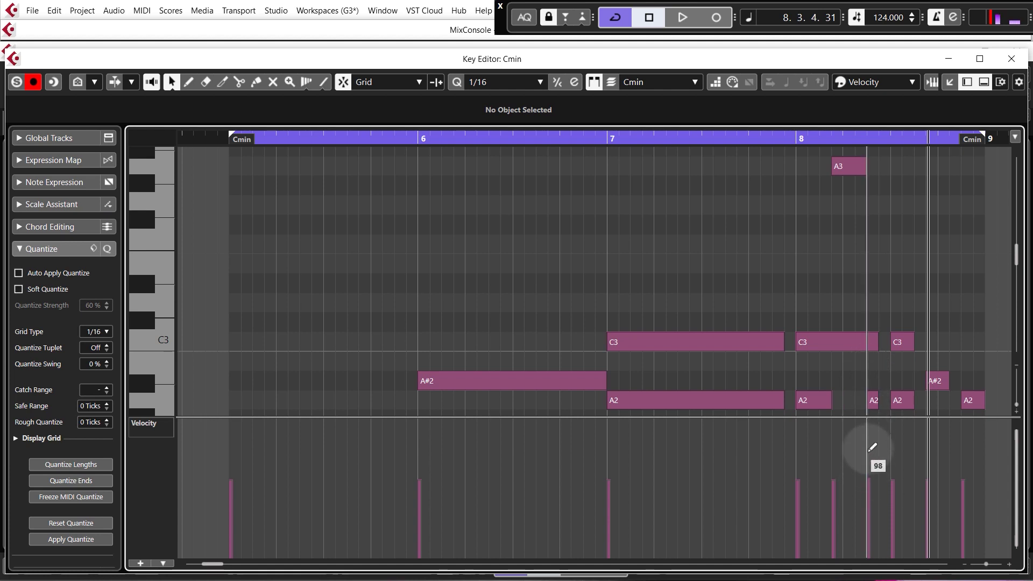
{"action": "left_click", "coordinate": [871, 447]}
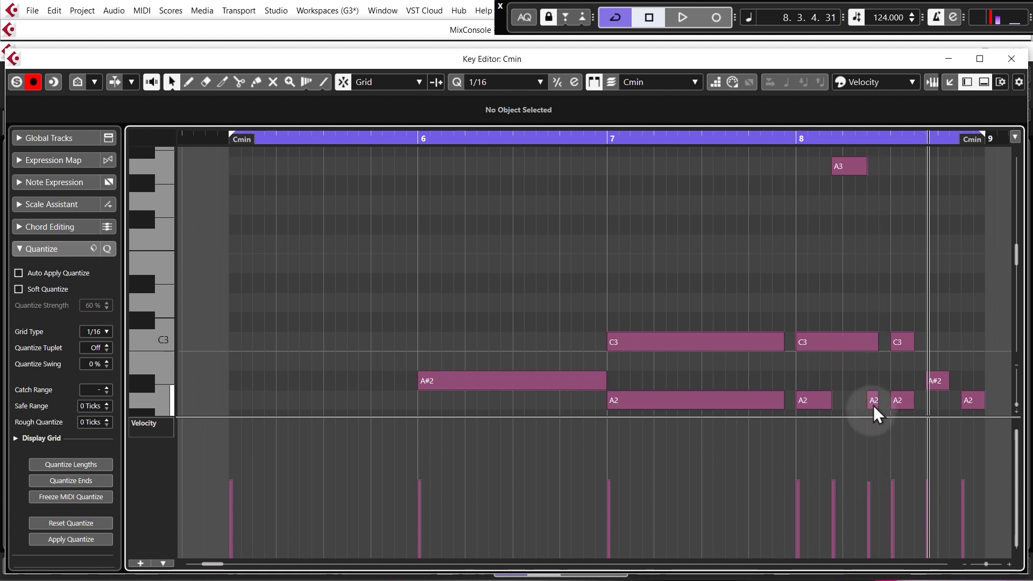
- Resize the velocity lane and scale up the velocities of all notes together until the first C2 has velocity 98
{"action": "left_click_drag", "start_coordinate": [775, 418], "coordinate": [772, 527]}
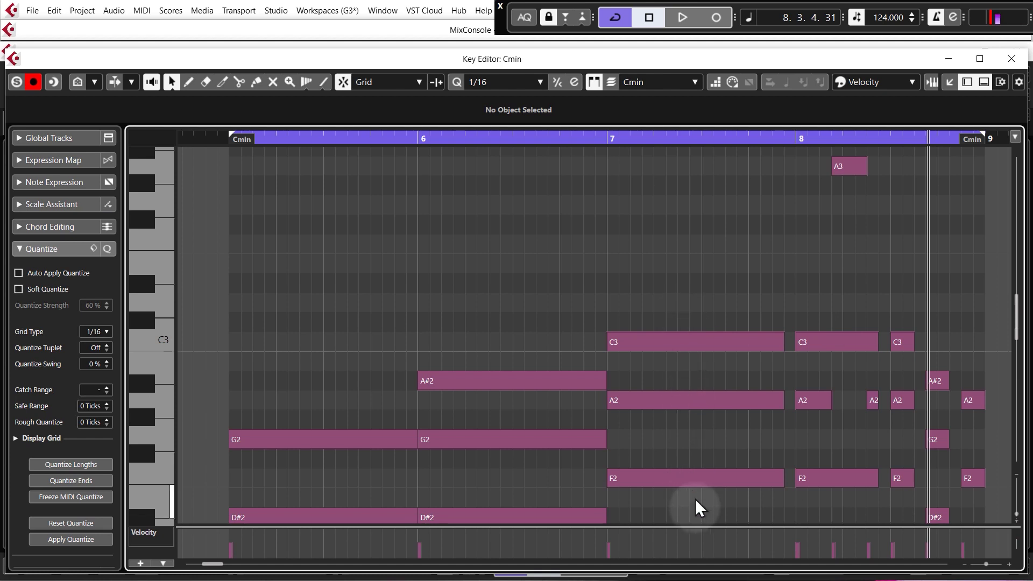
{"action": "left_click_drag", "start_coordinate": [696, 527], "coordinate": [705, 396]}
{"action": "scroll", "coordinate": [743, 289], "scroll_direction": "down", "scroll_amount": 4}
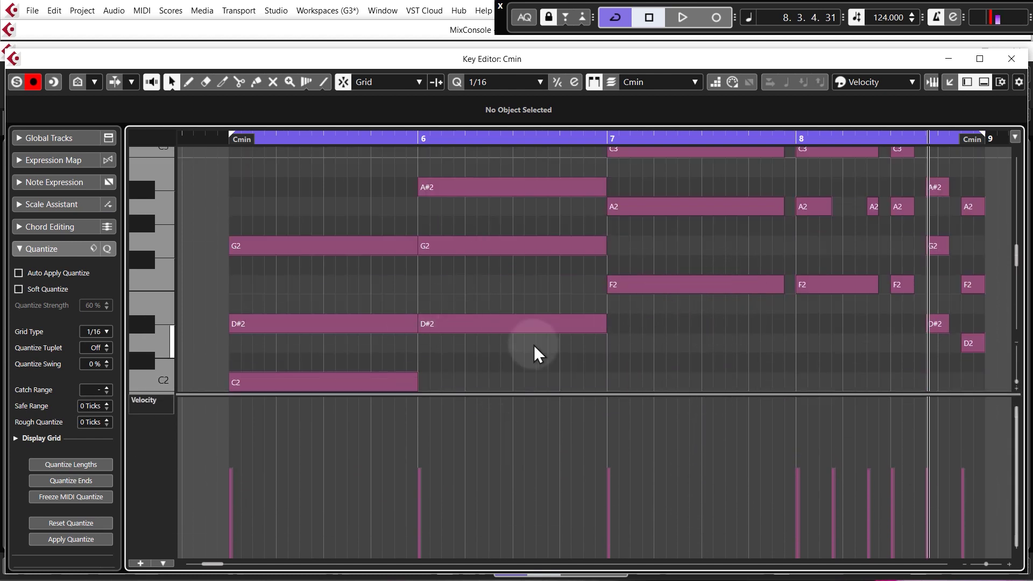
{"action": "key", "text": "ctrl+a"}
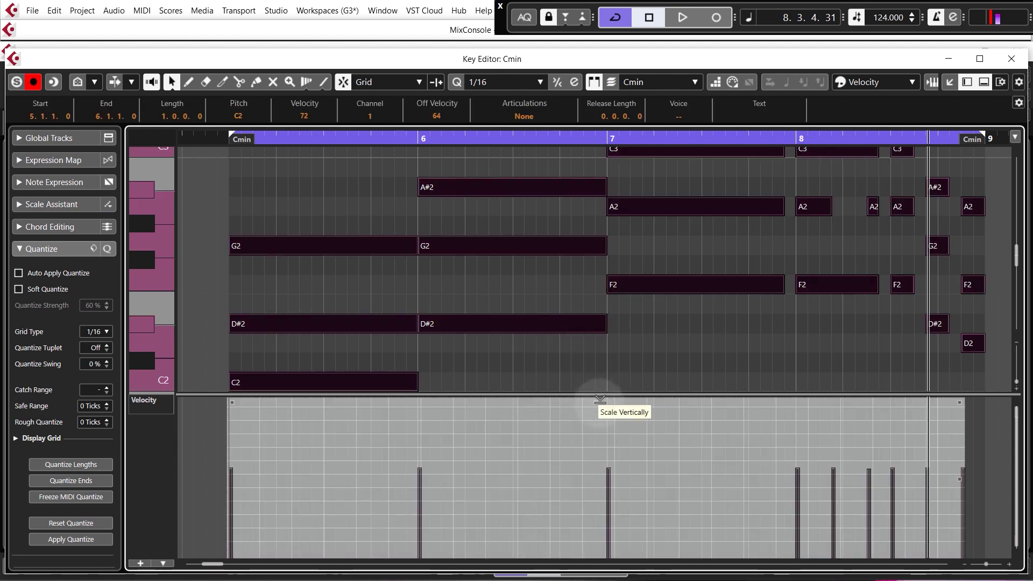
{"action": "left_click_drag", "start_coordinate": [600, 380], "coordinate": [601, 368]}
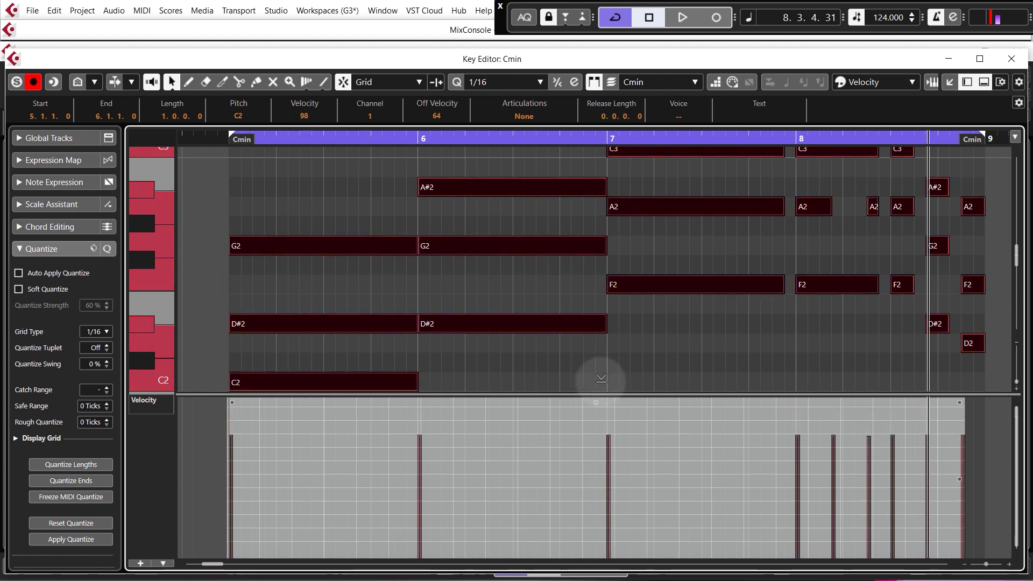
{"action": "left_click", "coordinate": [692, 323]}
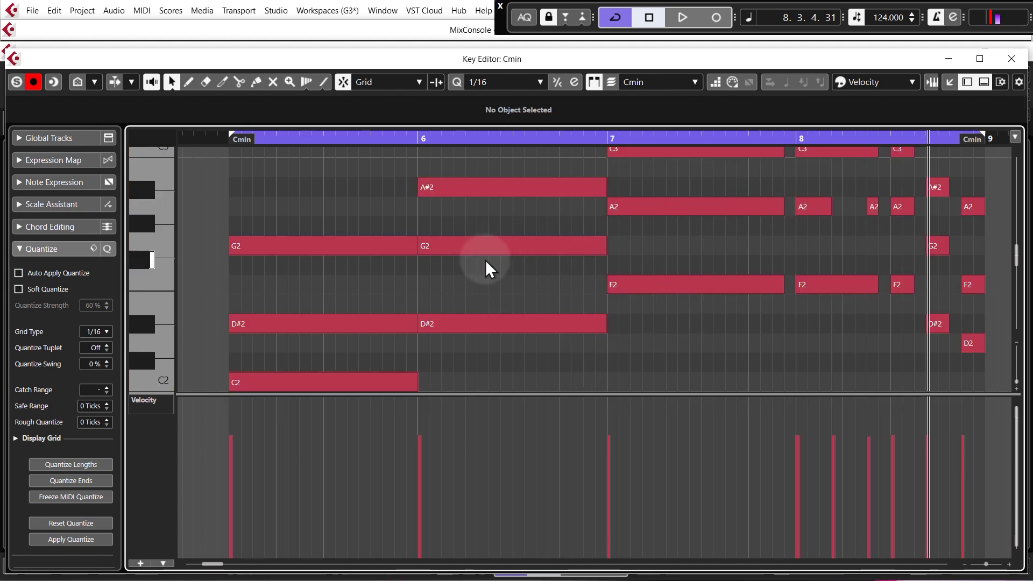
- Play the opening of the progression, slightly reduce the velocity lane's height and close the Key Editor
{"action": "key", "text": "space"}
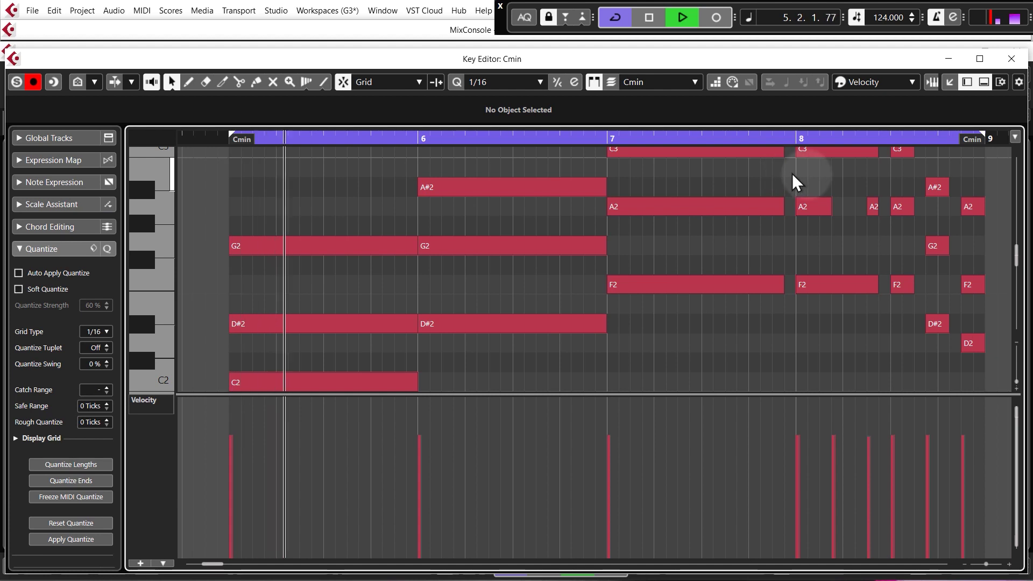
{"action": "key", "text": "space"}
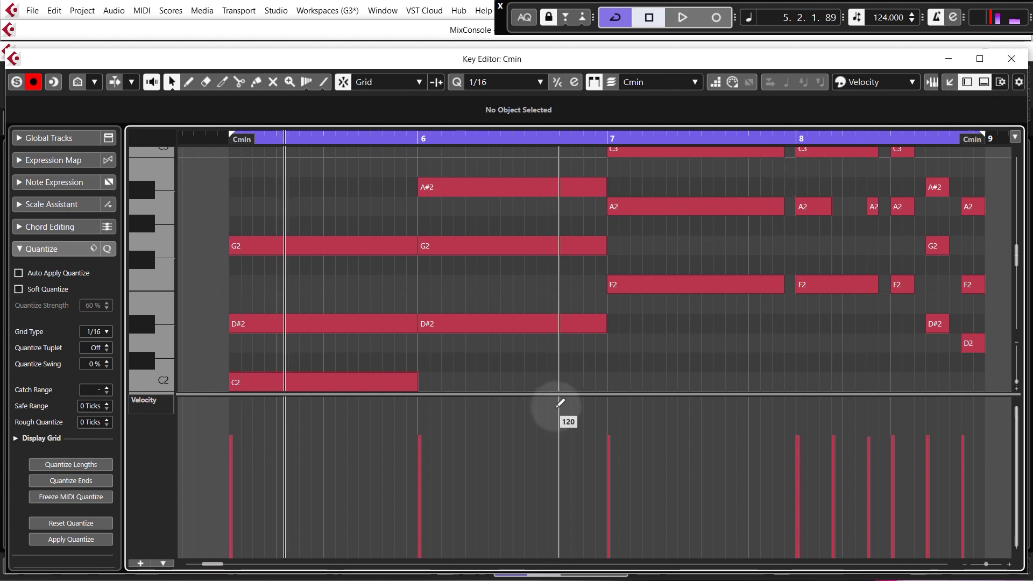
{"action": "left_click_drag", "start_coordinate": [576, 394], "coordinate": [576, 403]}
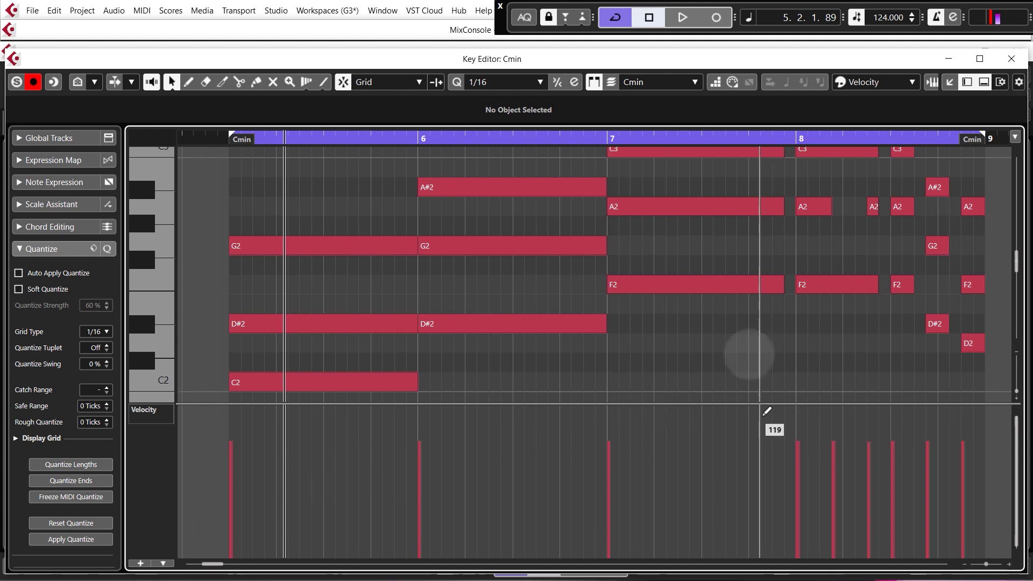
{"action": "left_click", "coordinate": [1012, 59]}
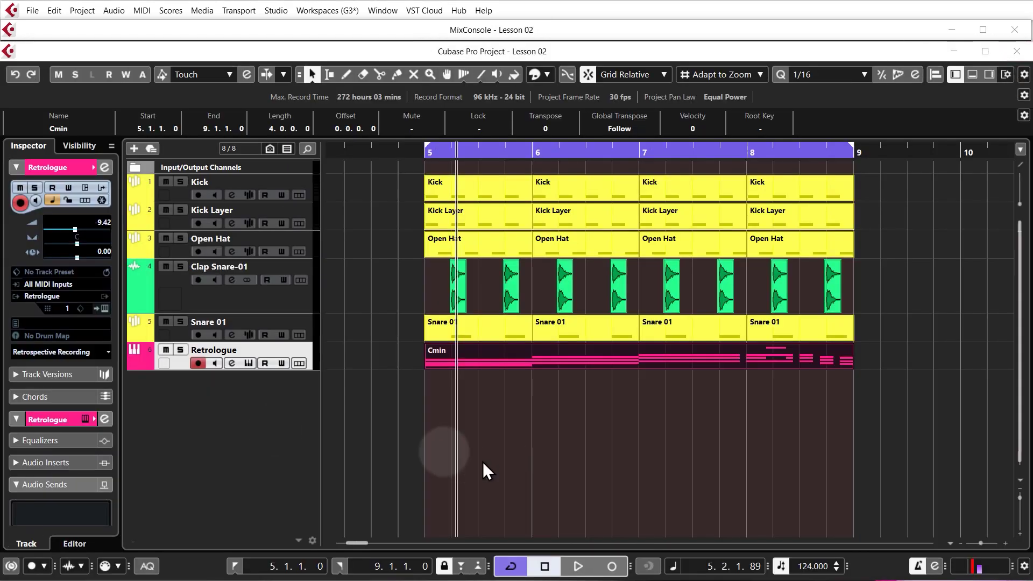
- Lower the Retrologue track's volume to -13.6 while playing the arrangement from bar 5 to check the balance with the drums
{"action": "scroll", "coordinate": [99, 227], "scroll_direction": "down", "scroll_amount": 2}
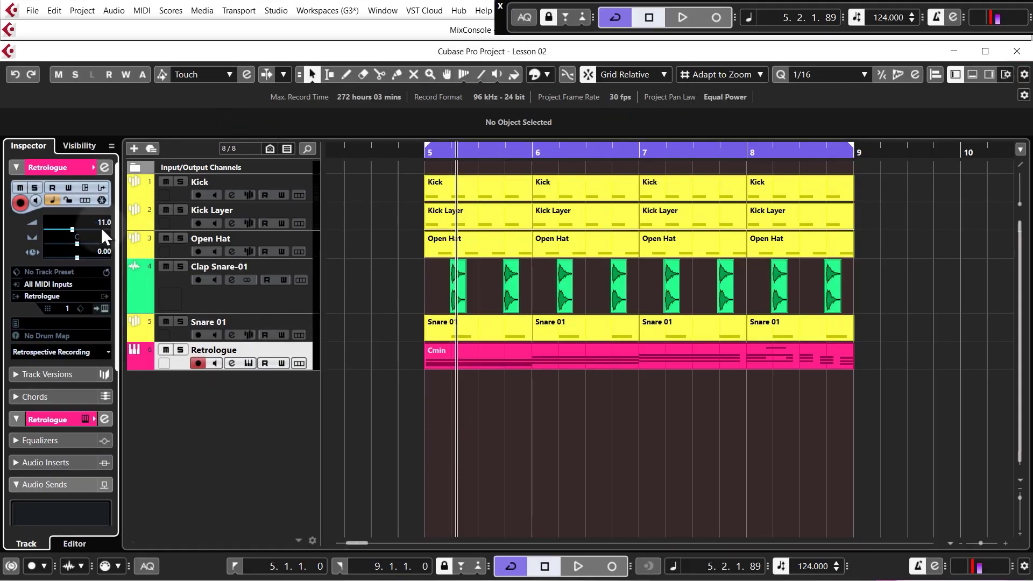
{"action": "left_click", "coordinate": [425, 154]}
{"action": "key", "text": "space"}
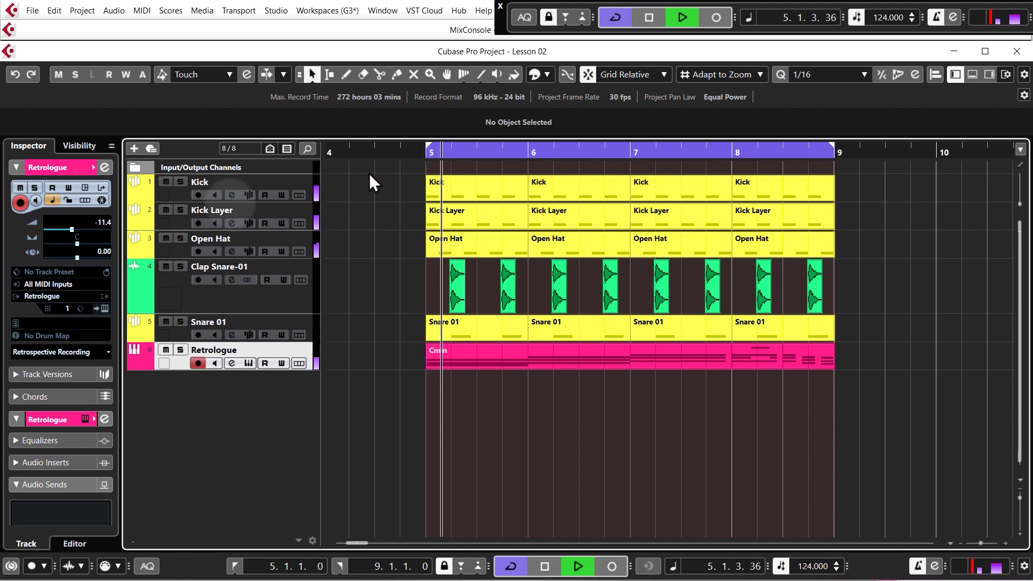
{"action": "scroll", "coordinate": [102, 230], "scroll_direction": "down", "scroll_amount": 3}
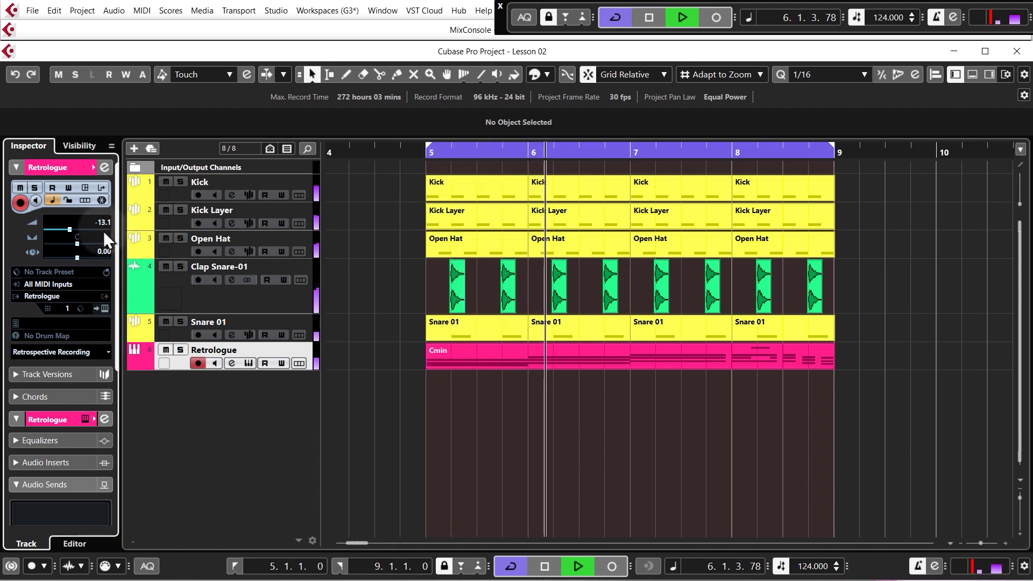
{"action": "left_click", "coordinate": [748, 433]}
{"action": "key", "text": "space"}
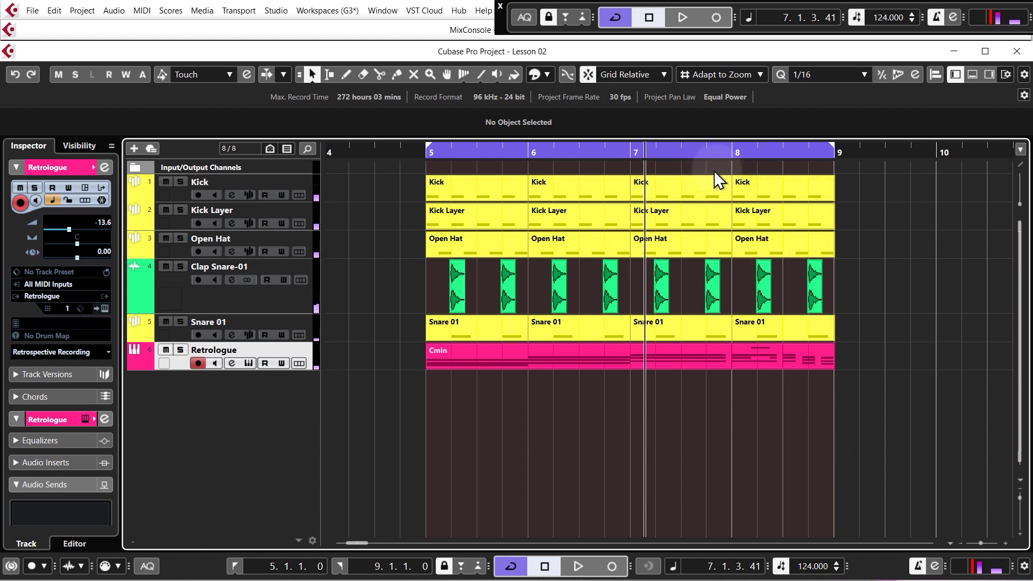
{"action": "key", "text": "space"}
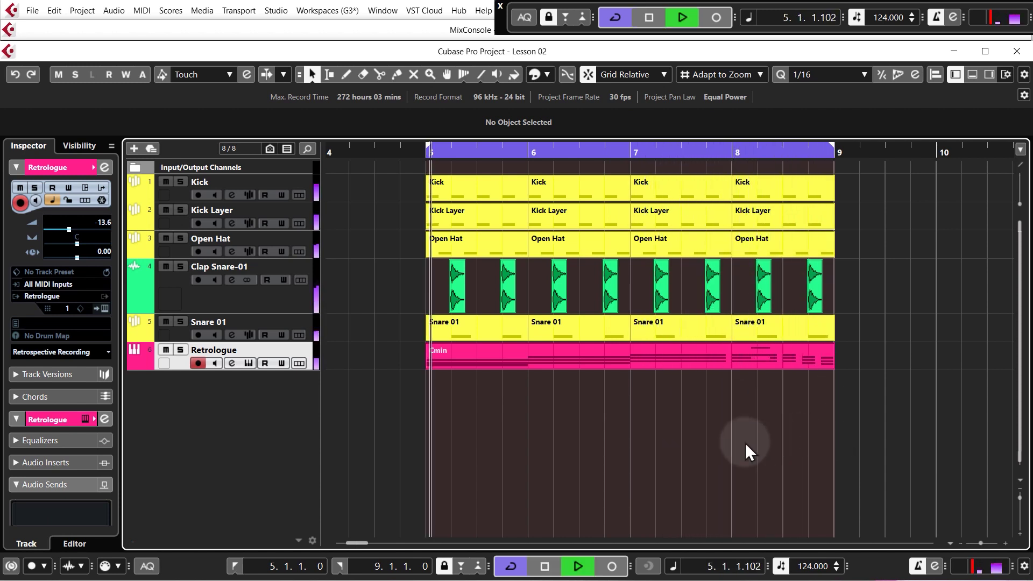
{"action": "key", "text": "space"}
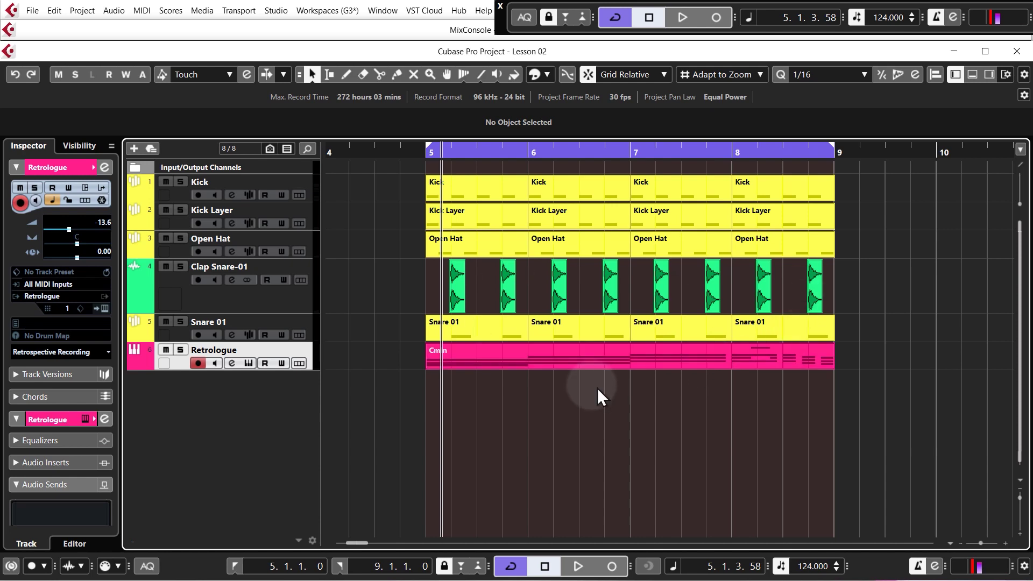
- Increase the Retrologue track's height, then view the Cmin part in the Key Editor and close the editor
{"action": "left_click_drag", "start_coordinate": [293, 373], "coordinate": [337, 412]}
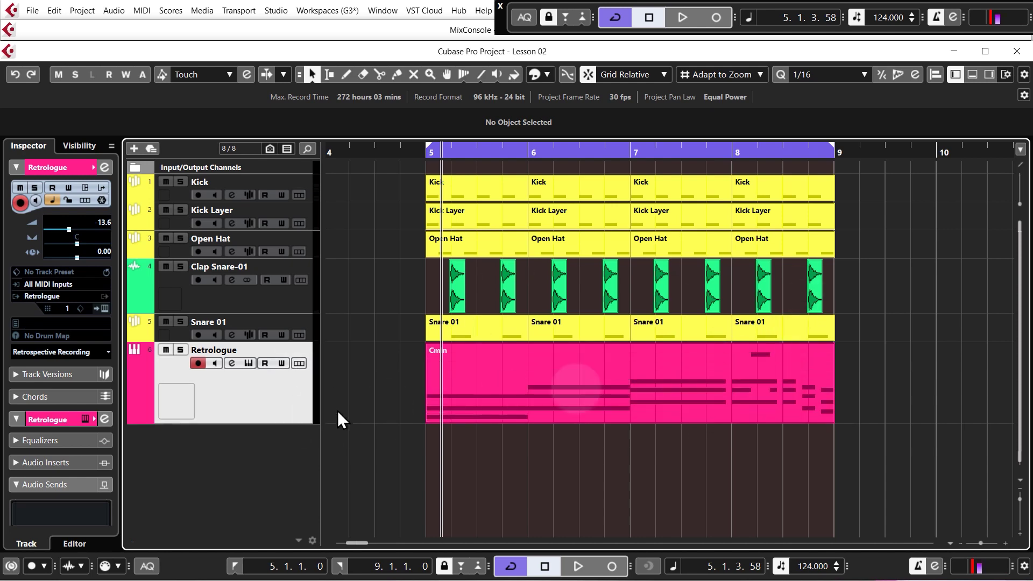
{"action": "left_click", "coordinate": [599, 383]}
{"action": "double_click", "coordinate": [599, 383]}
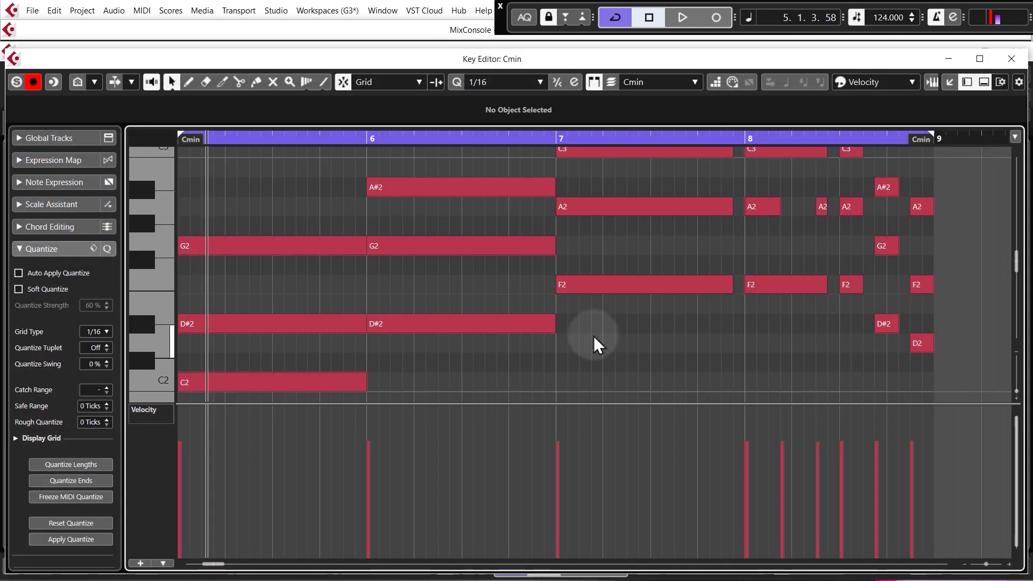
{"action": "left_click", "coordinate": [1010, 66]}
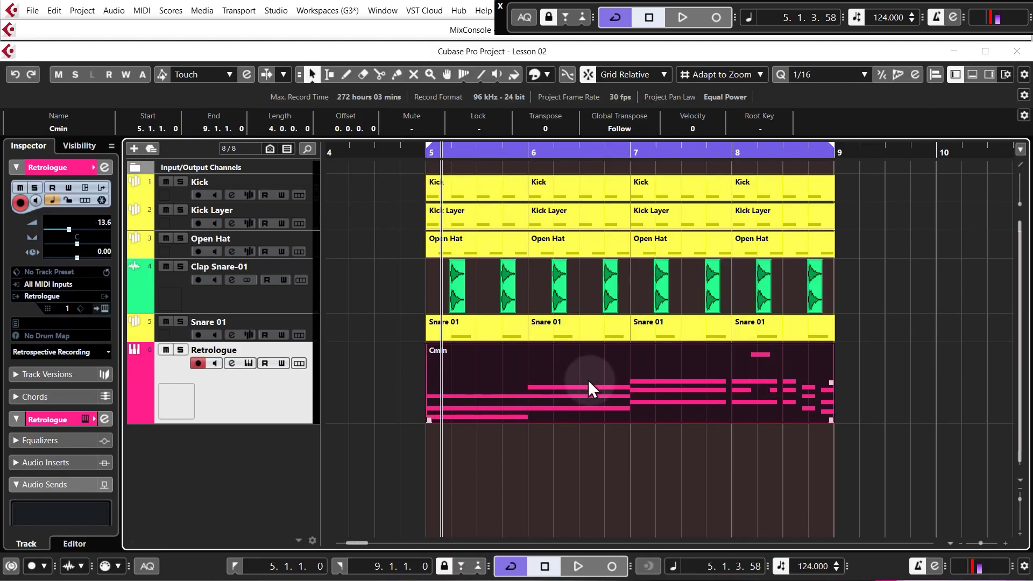